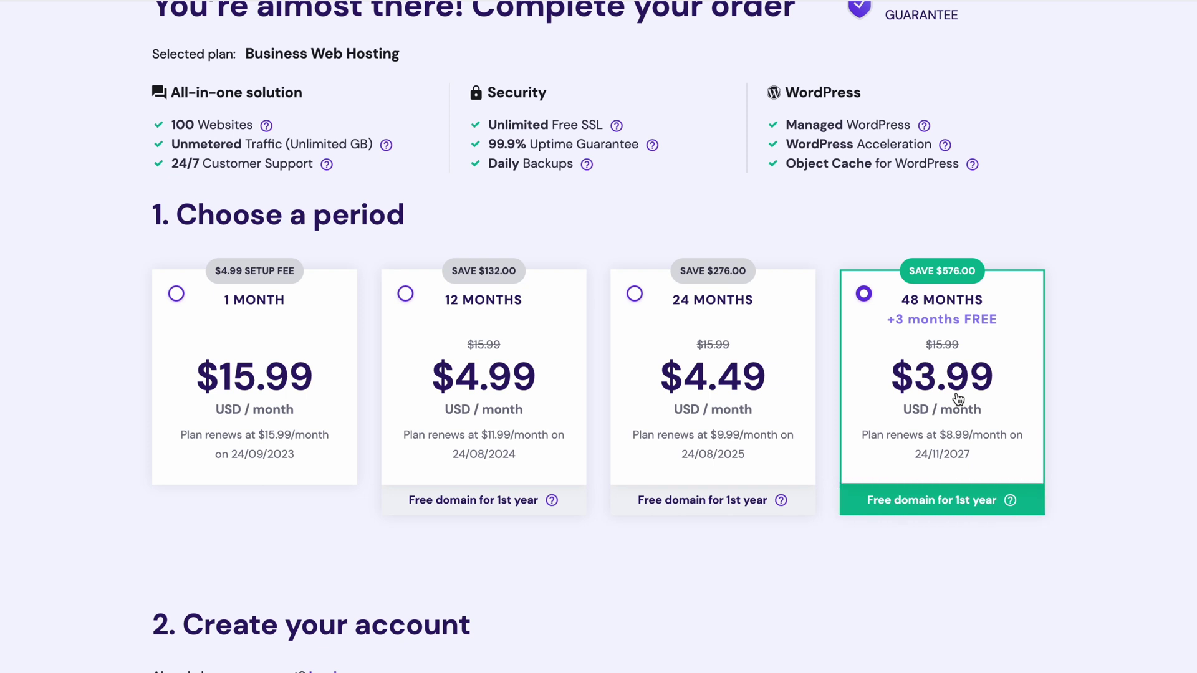
Review the order for the 48-month Business Web Hosting plan and apply the coupon code WP10.
scroll(959, 399, "down", 3)
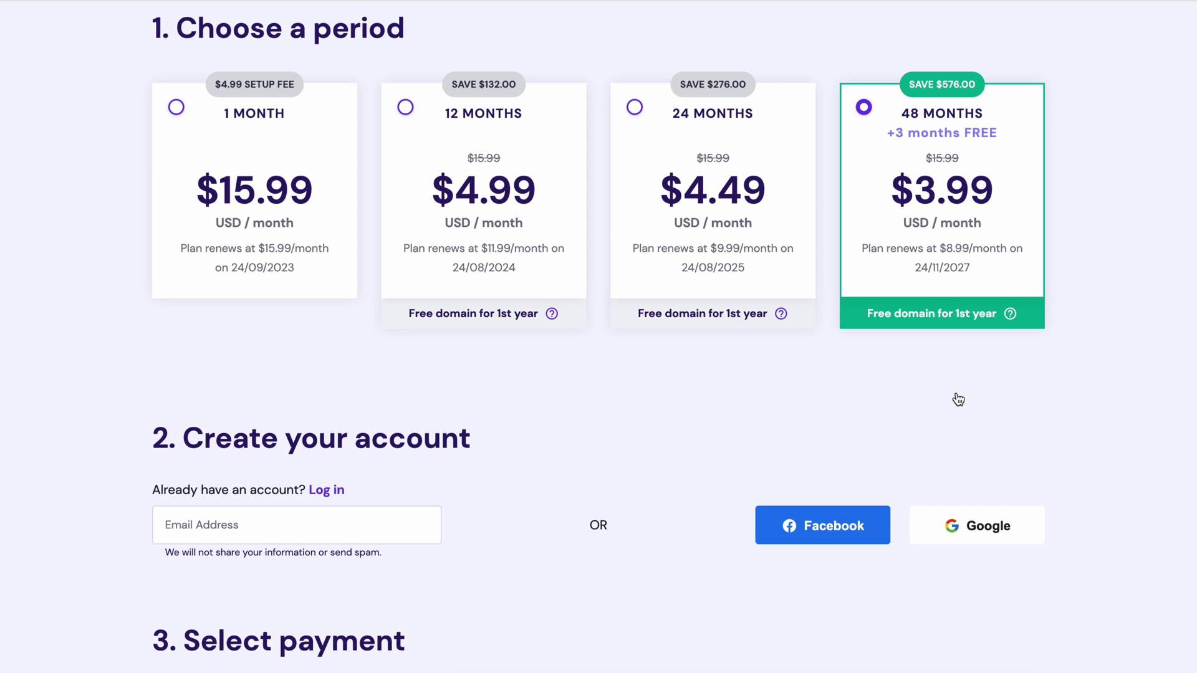
scroll(959, 400, "down", 15)
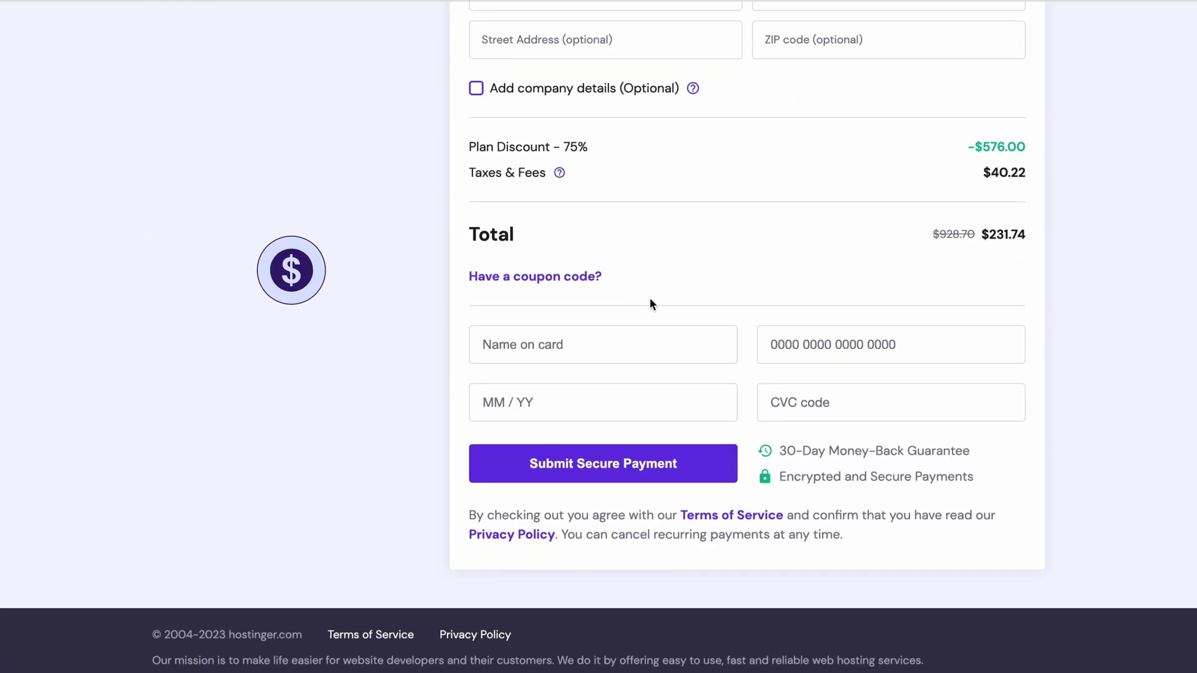
left_click(596, 277)
type("WP10")
key("Return")
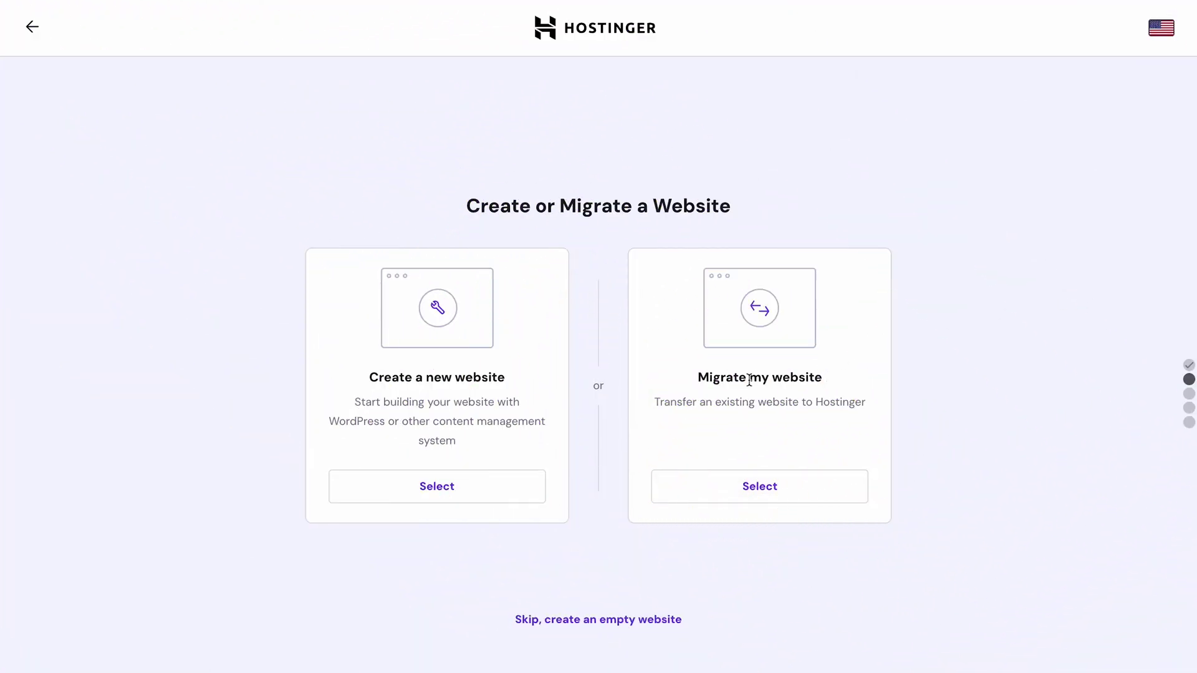
Start a new website on the WordPress with AI platform and submit the WordPress administrator login details.
left_click(470, 487)
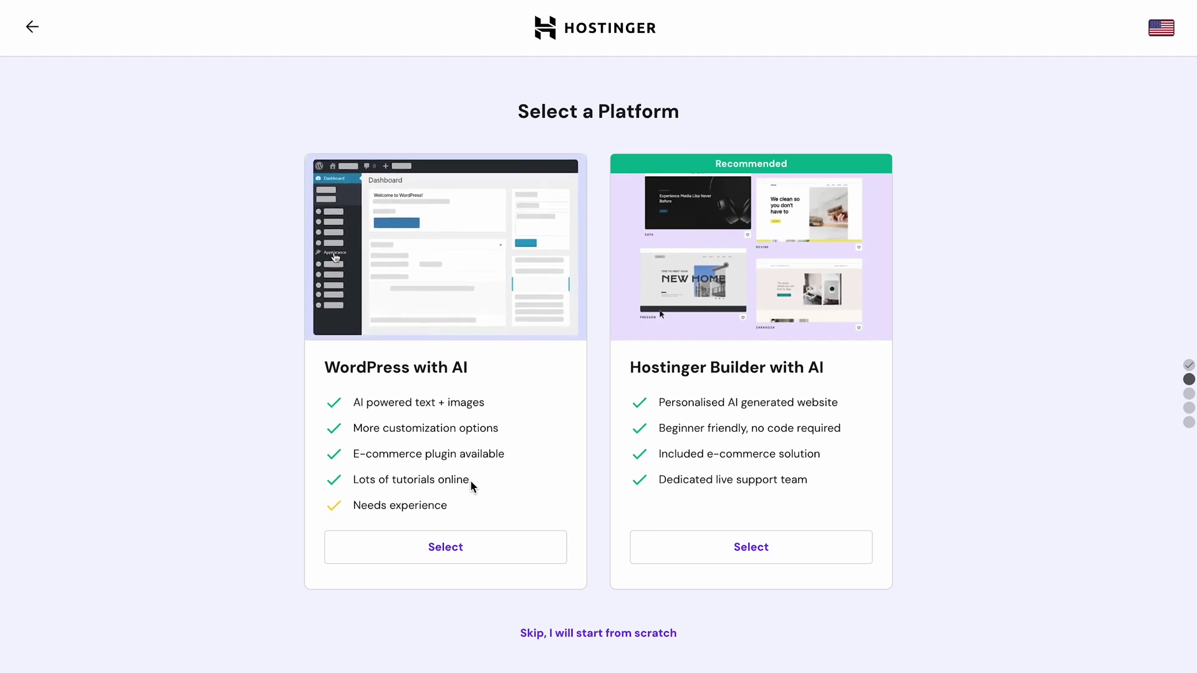
left_click(520, 563)
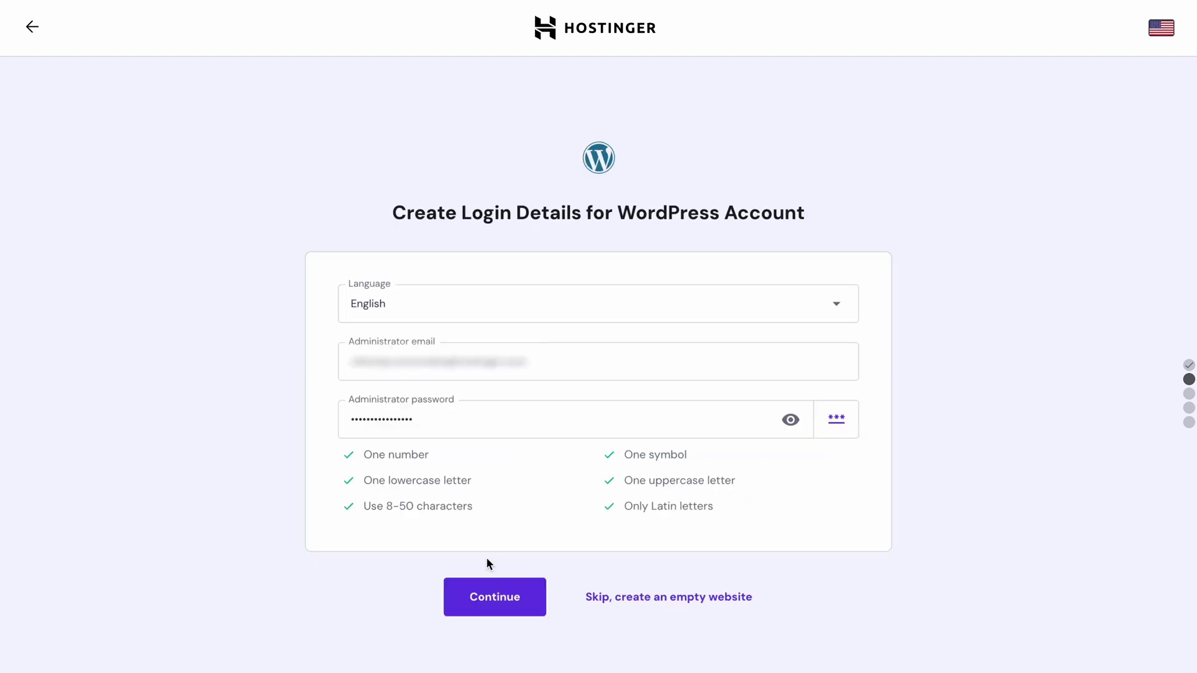
left_click(489, 609)
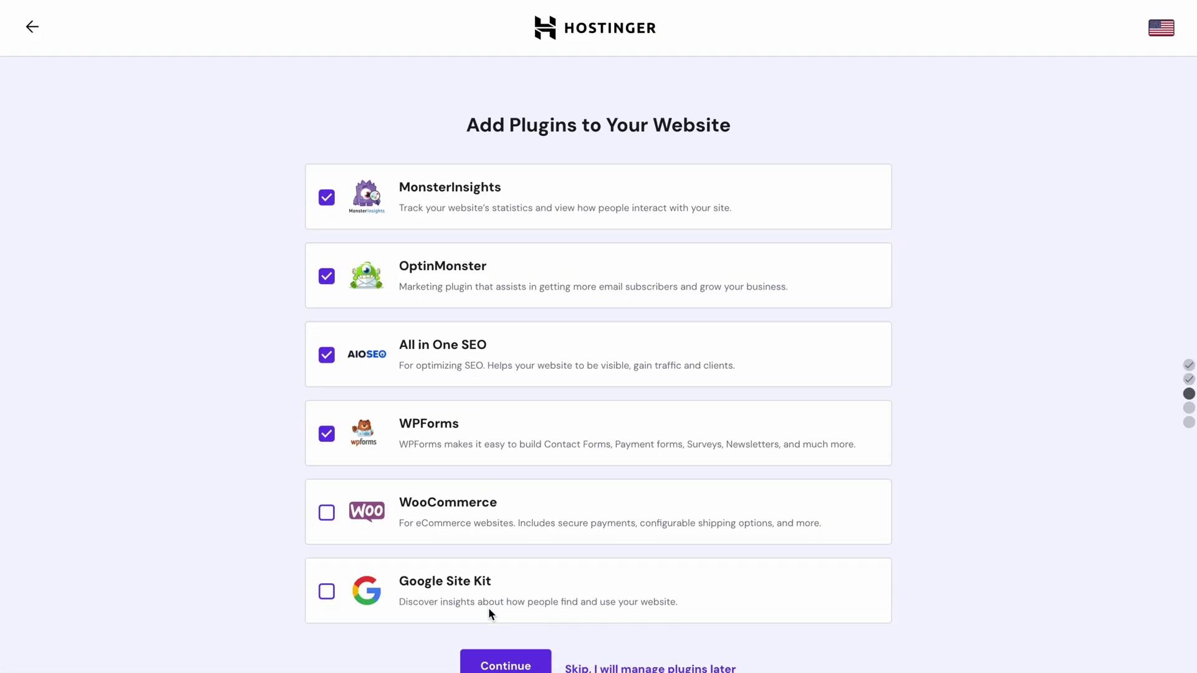
Skip adding plugins to the website and choose the Lightweight theme by Hostinger as its look.
scroll(944, 573, "down", 1)
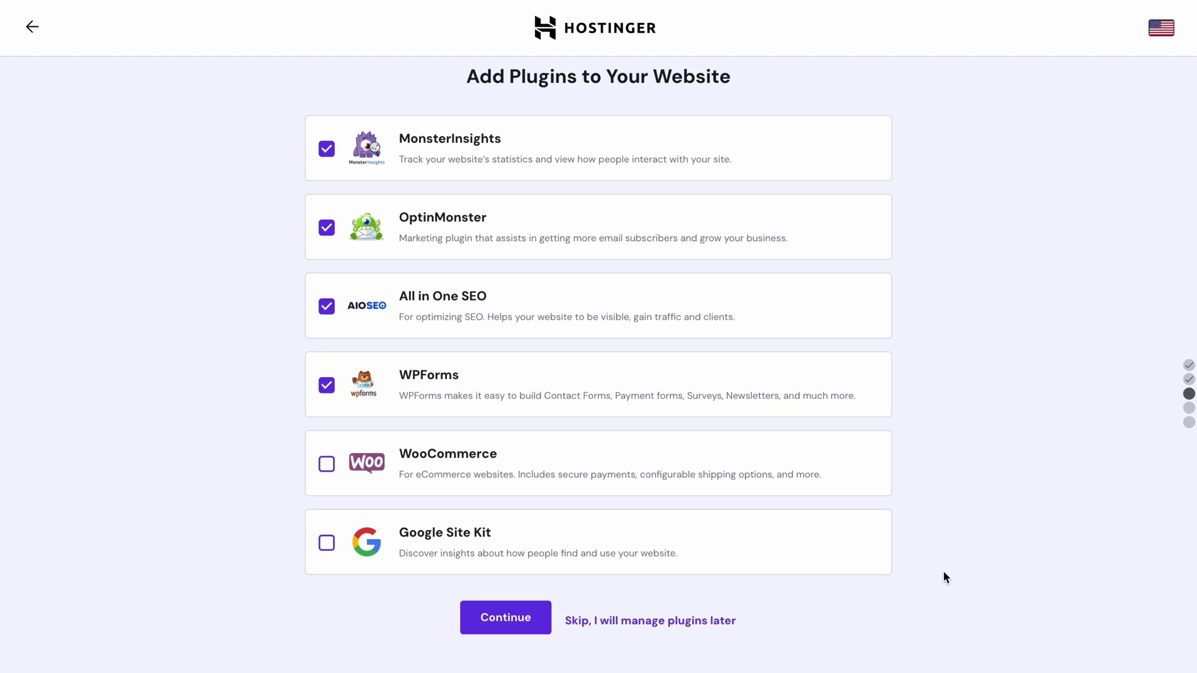
left_click(703, 621)
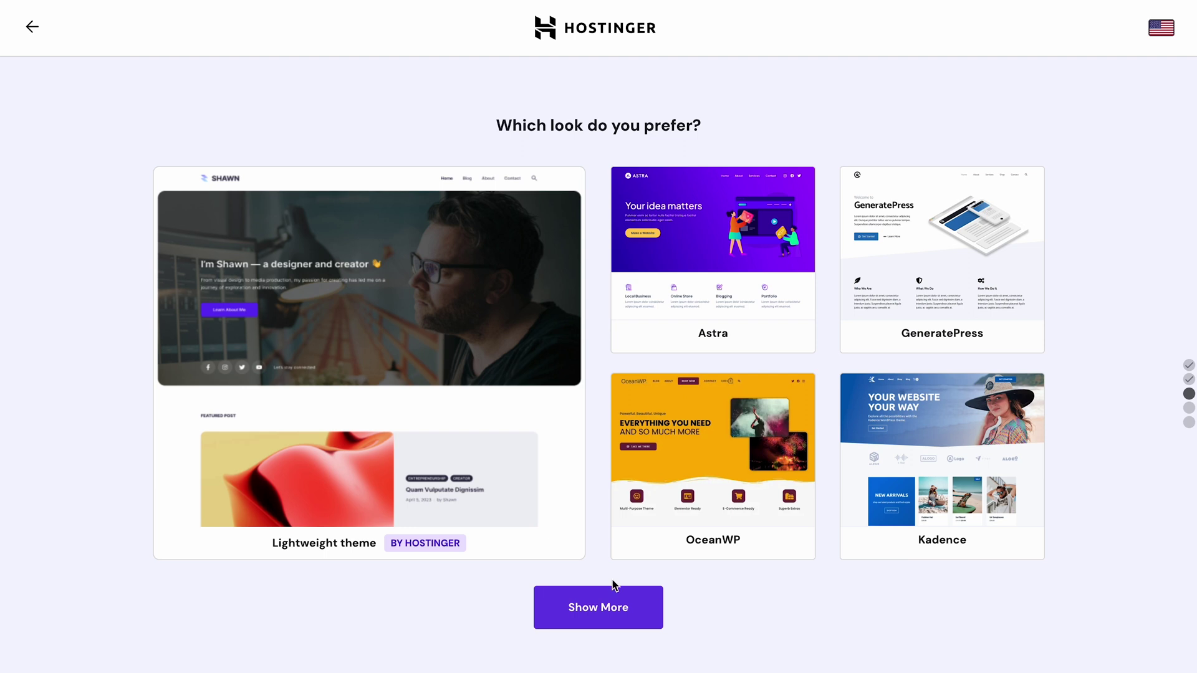
left_click(399, 368)
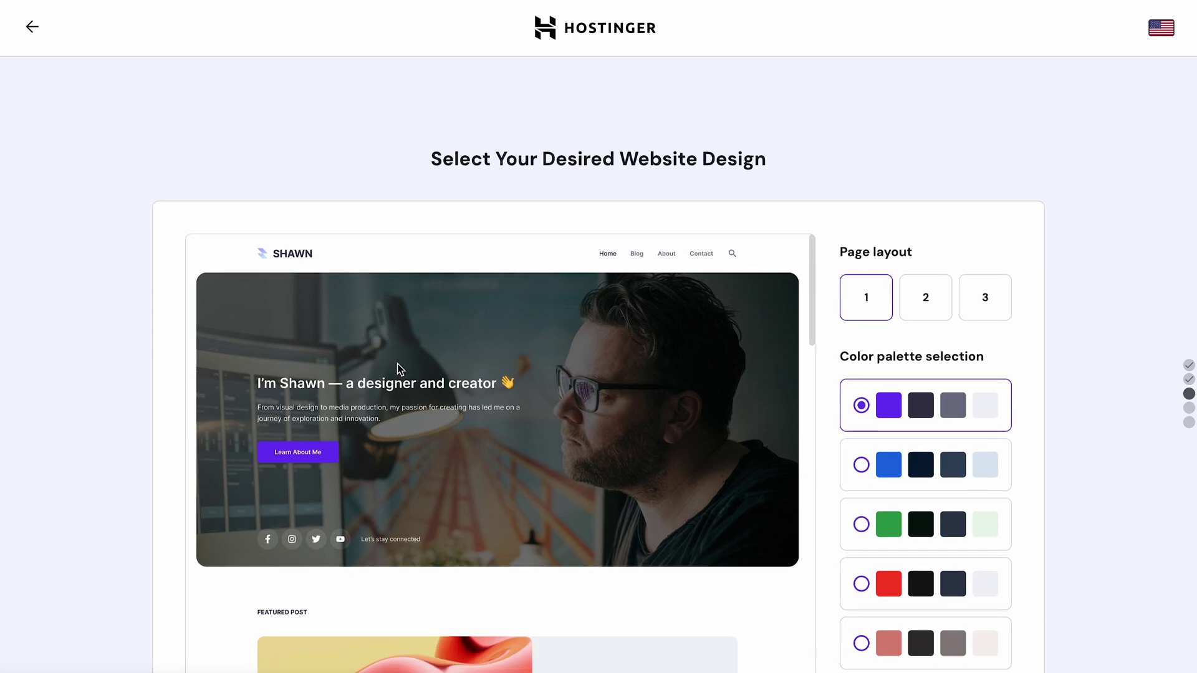
Set the website design to page layout 3 with the muted pink color palette and continue with it.
scroll(399, 368, "down", 1)
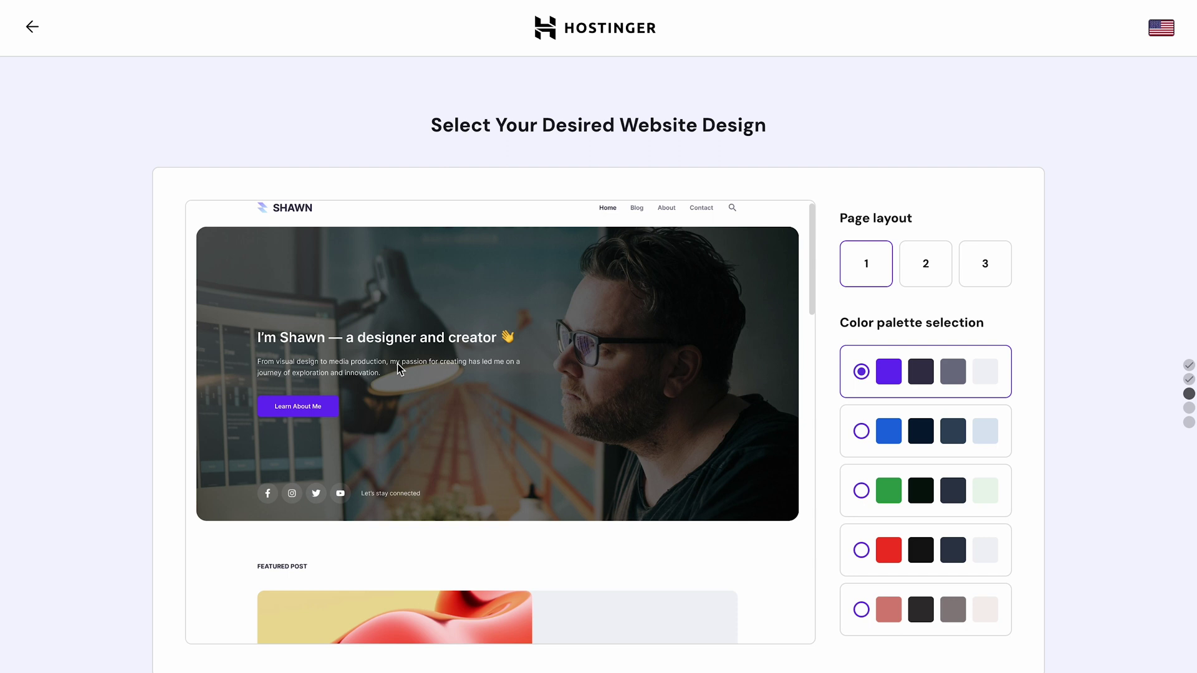
scroll(399, 369, "up", 1)
left_click(923, 267)
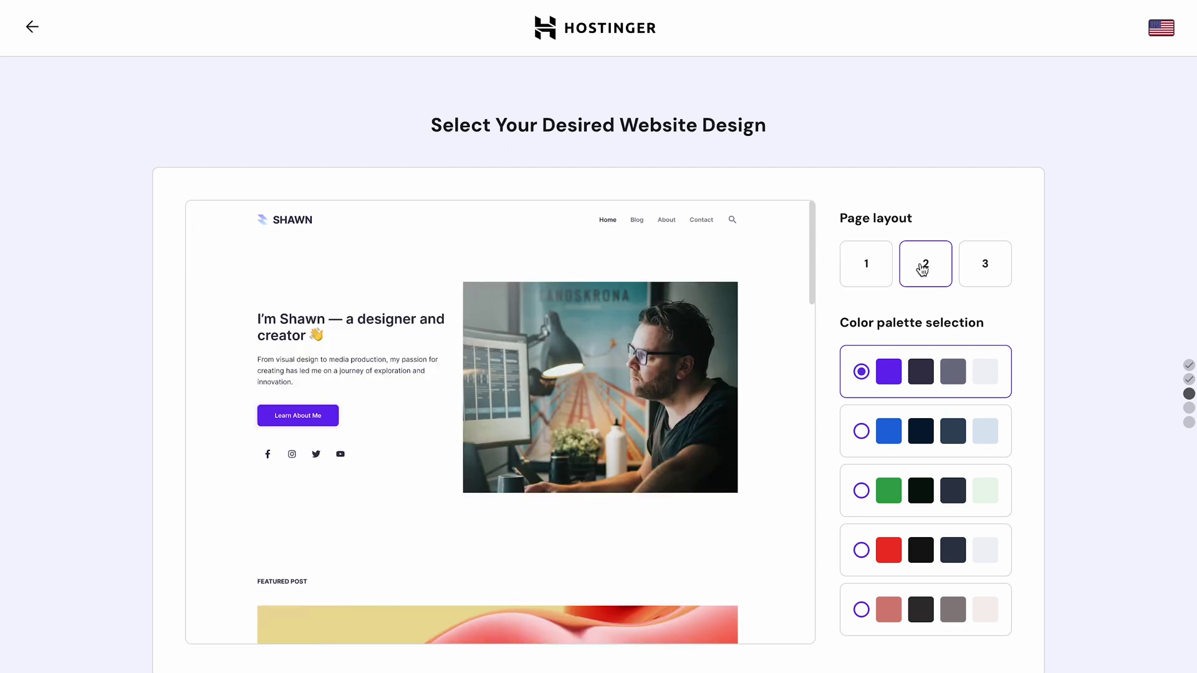
left_click(986, 262)
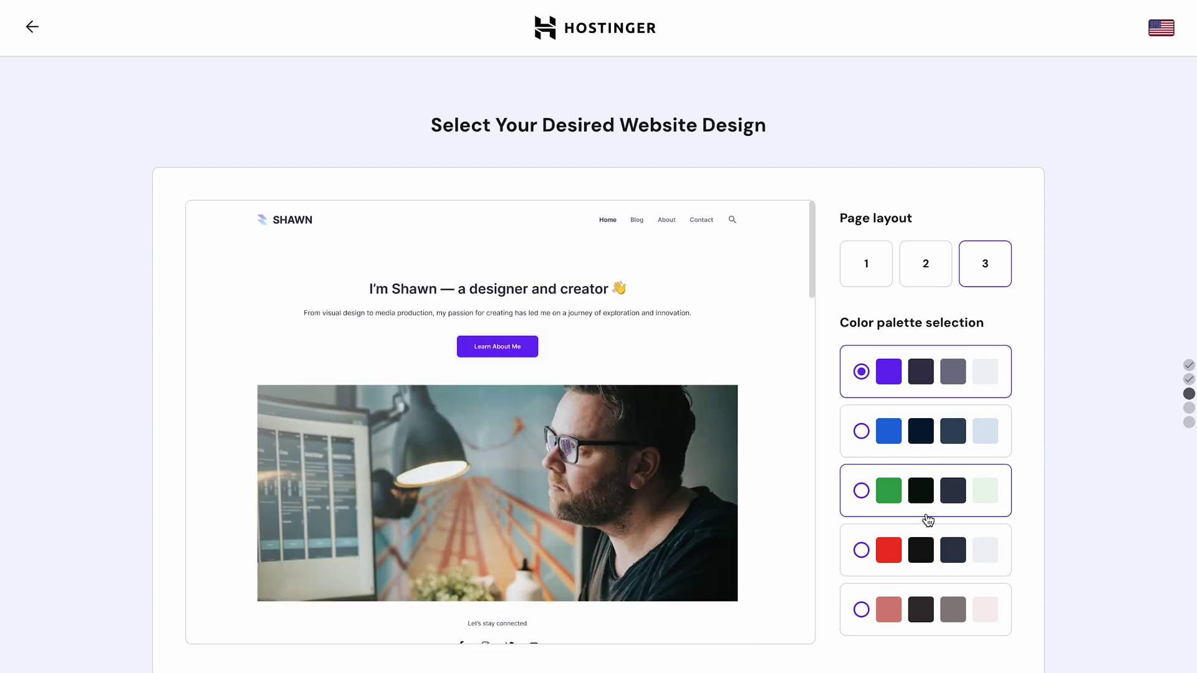
left_click(922, 552)
left_click(923, 608)
scroll(1061, 571, "down", 2)
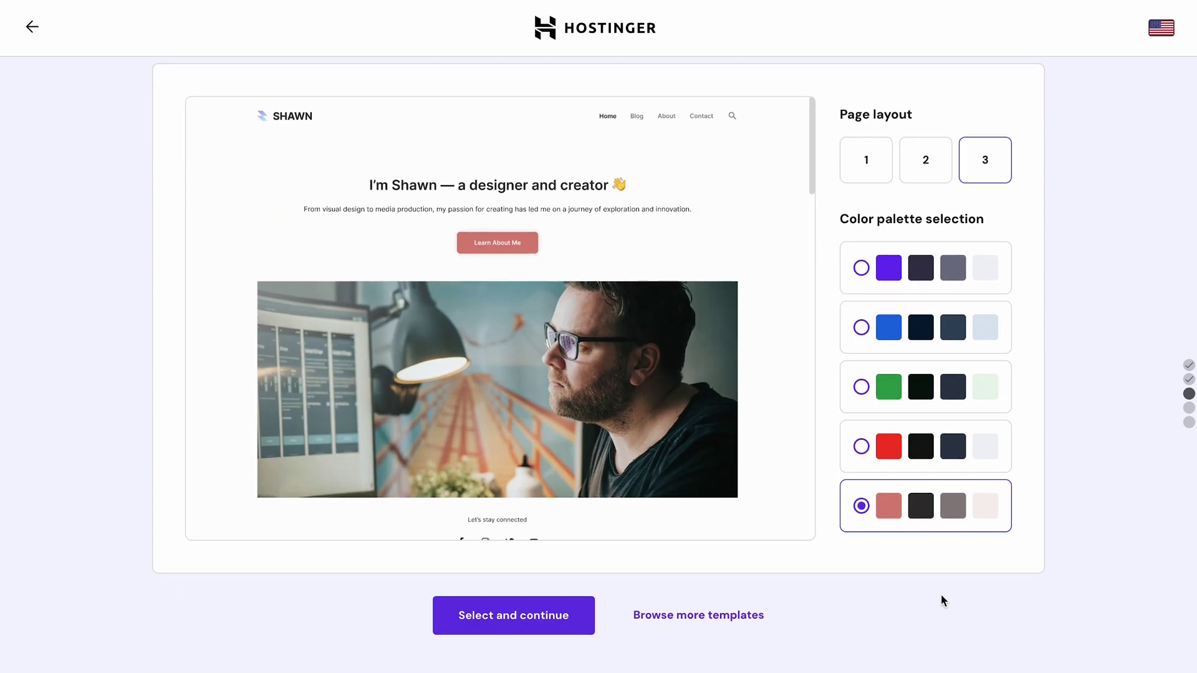
left_click(566, 617)
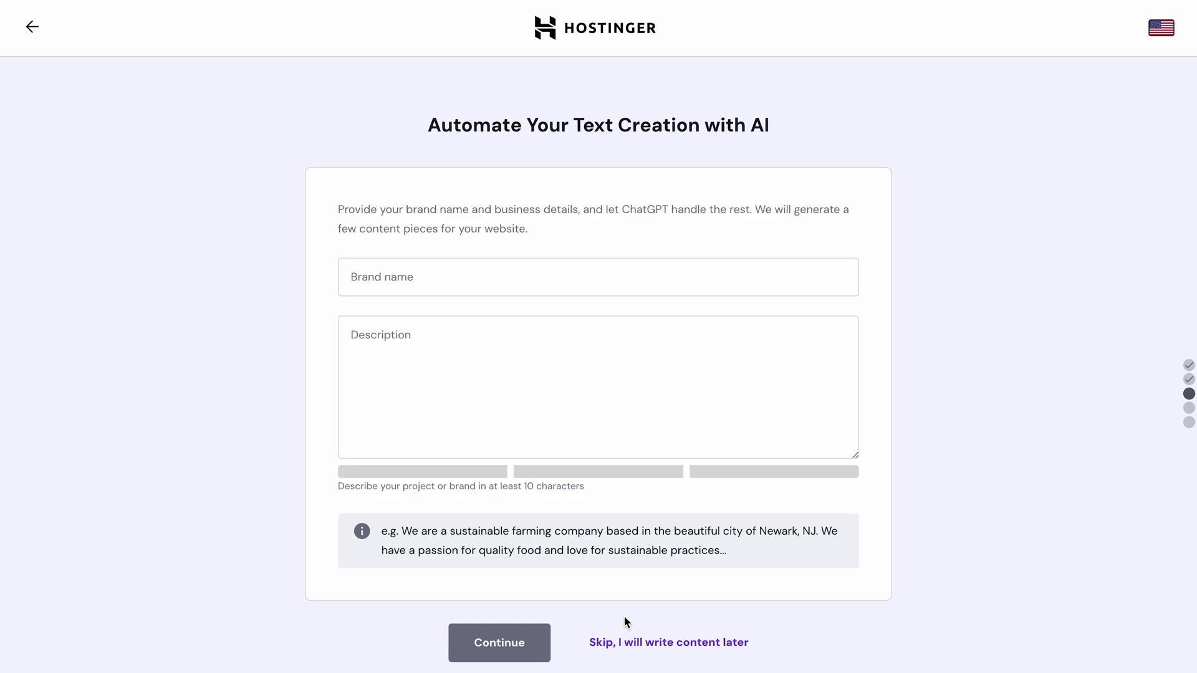
Enter the brand name Kopitopia and describe it as a captivating blog that celebrates global coffee culture with warmth and authenticity.
left_click(441, 283)
type("Kopitopia")
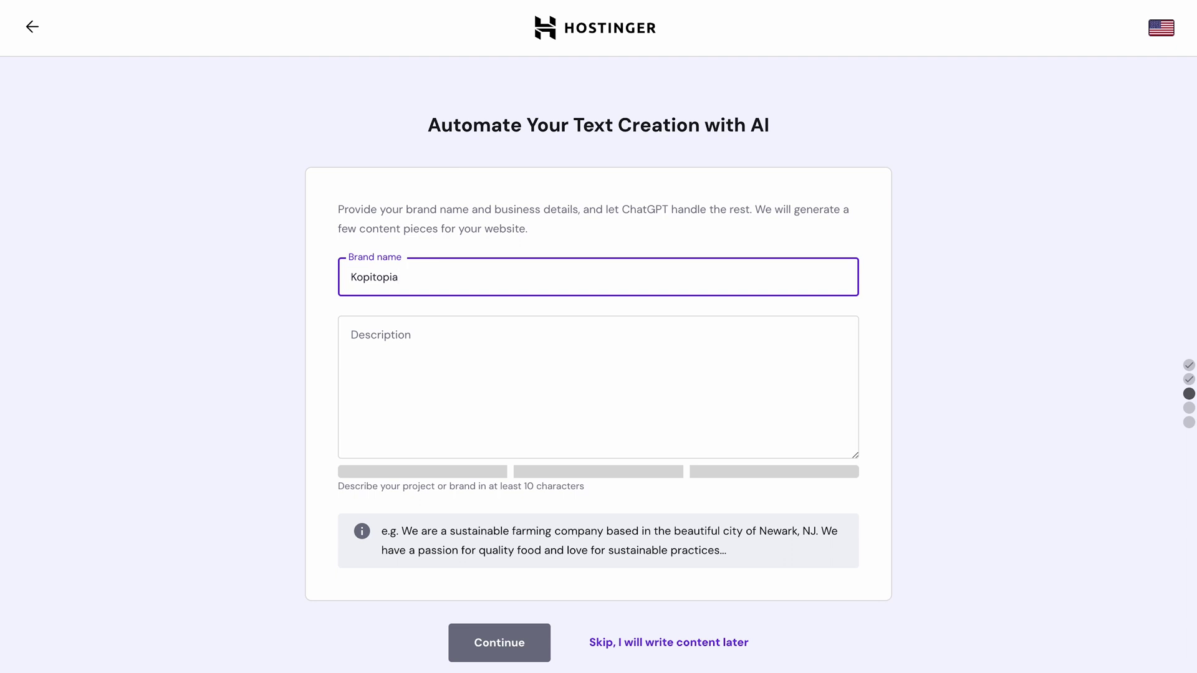
left_click(407, 346)
type("Kopitopia is a captivating blog that celebrates global coffee culture with warmth and authenticity. The website's urban and sophisticated design, inspired by earthy coffee tones, offers a welcoming space for enthusiasts. From in-depth brewing guides to travel narratives, Kopitopia caters to both connoisseurs and novices. With a commitment to quality content and a user-friendly interface, it stands as the go-to destination for coffee lovers, fostering a vibrant community united by their shared passion.")
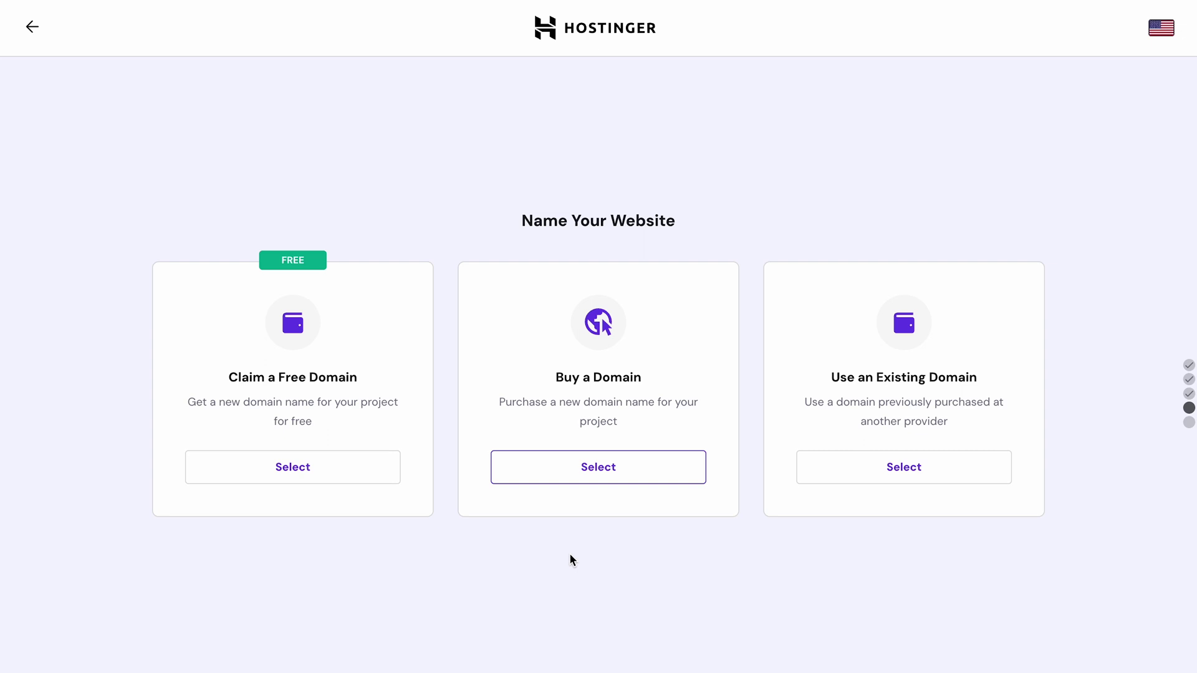
Choose to claim a free domain and search for the name kopitopia with the .com extension.
left_click(356, 479)
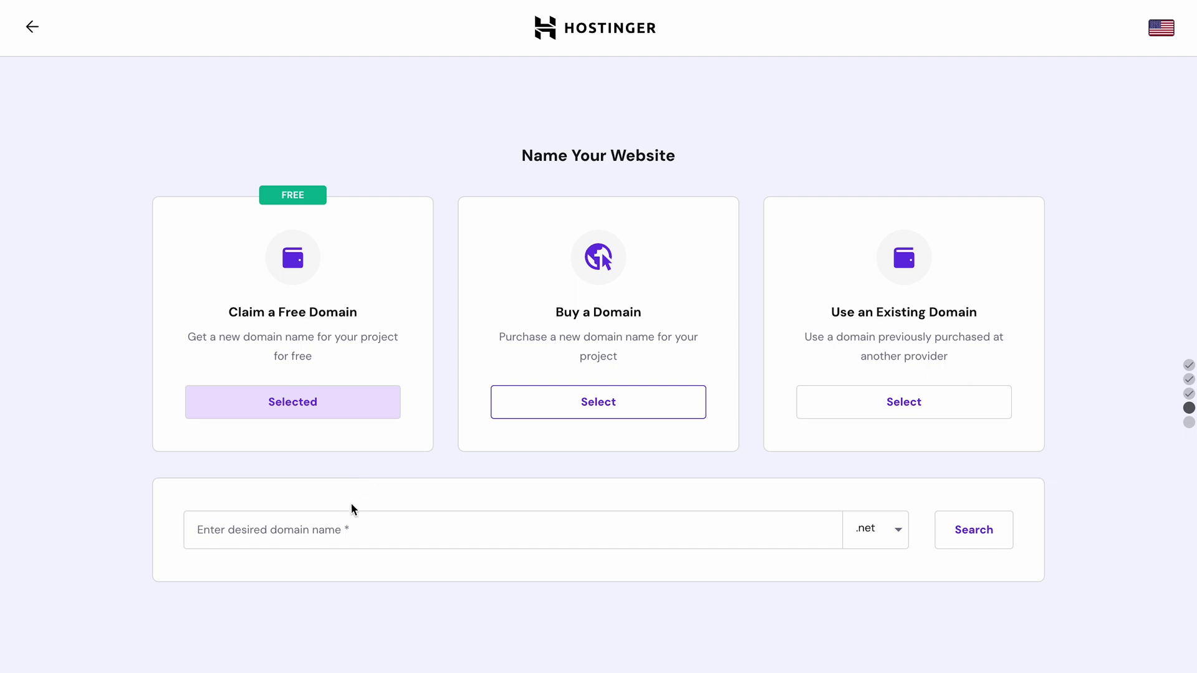
left_click(342, 523)
type("kopi")
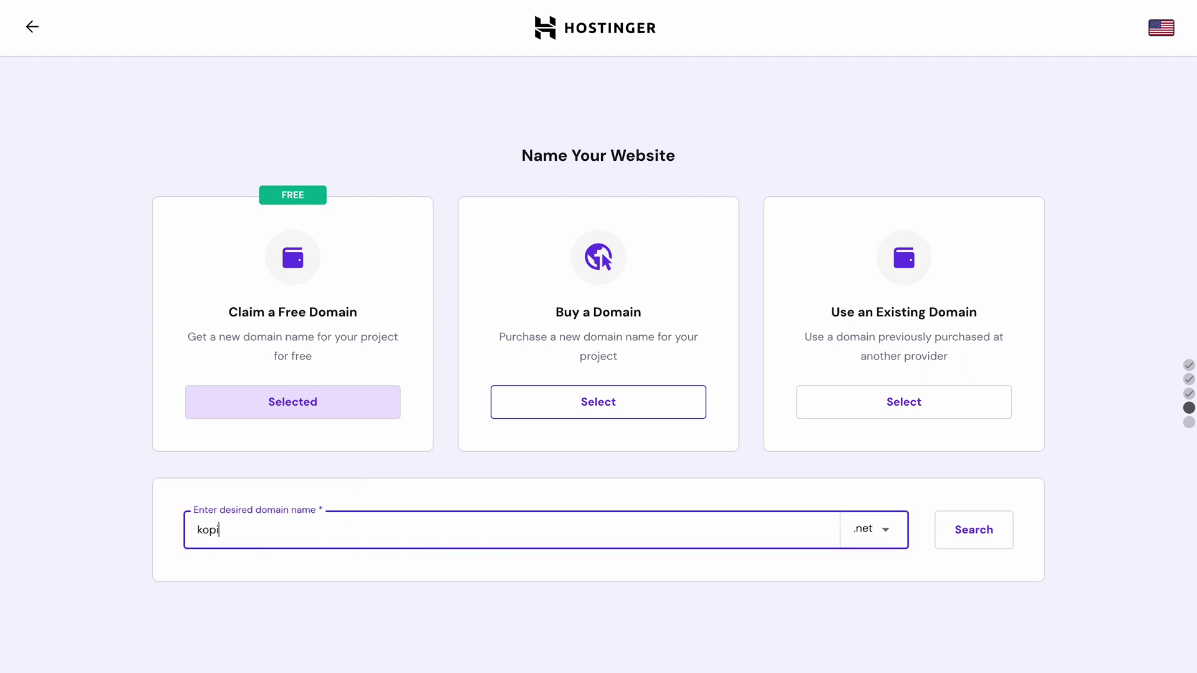
type("topia.")
key("BackSpace")
left_click(886, 541)
scroll(884, 537, "down", 2)
left_click(884, 541)
left_click(980, 532)
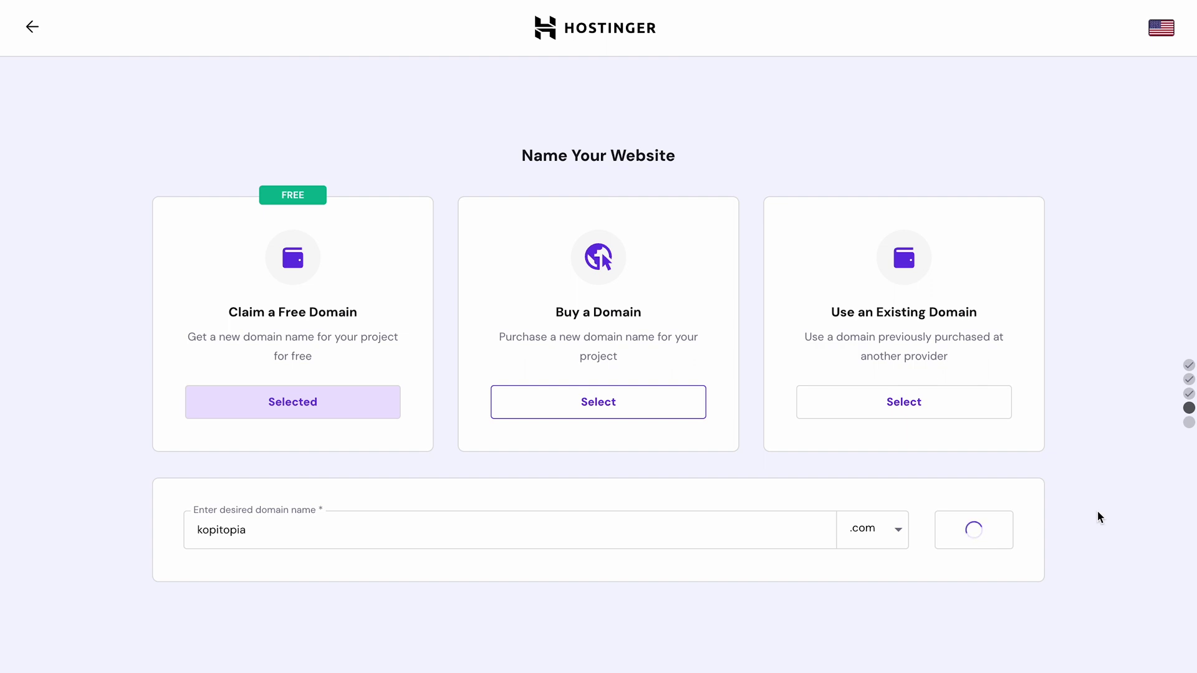
Pick a different extension for the kopitopia domain and search for it again.
left_click(898, 530)
left_click(854, 565)
left_click(986, 540)
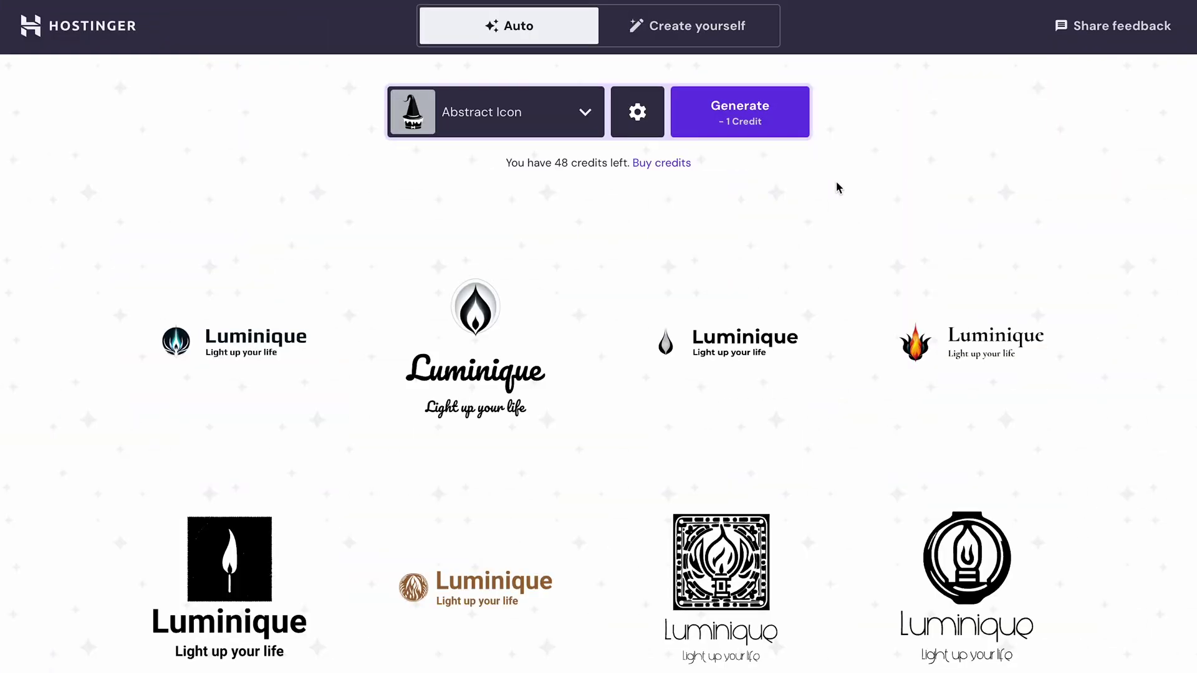
In the Hostinger logo maker, check the Kopitopia brand details and generate logos in the Precise Icon style.
left_click(651, 111)
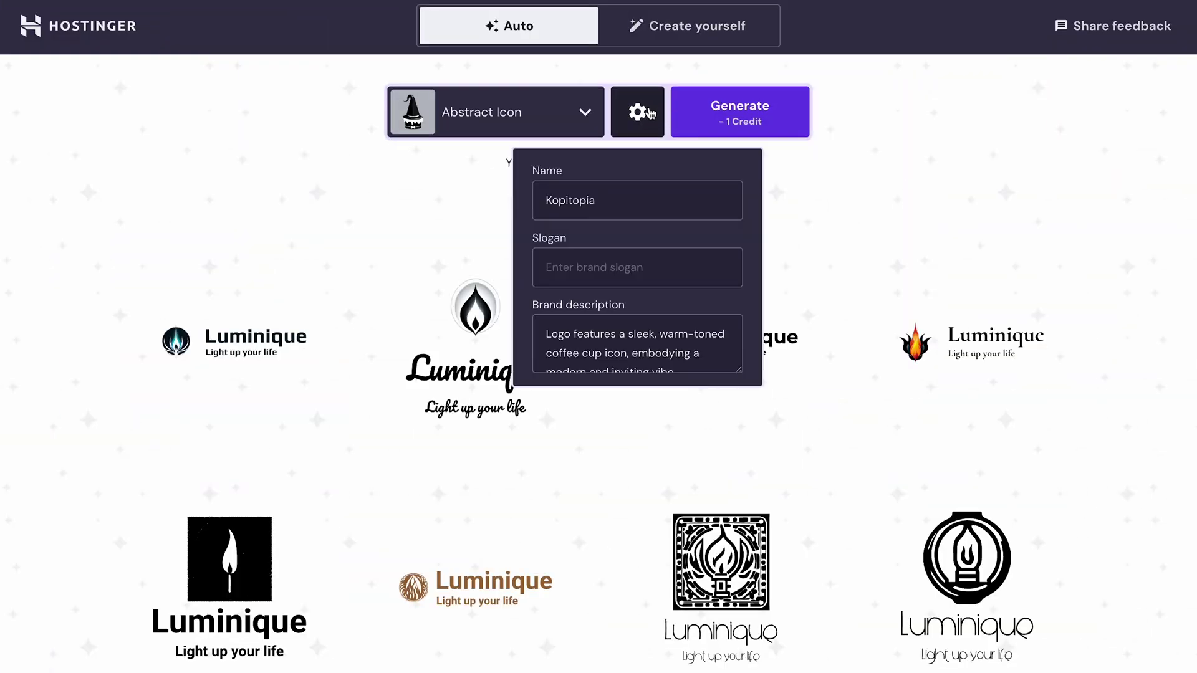
scroll(712, 360, "down", 1)
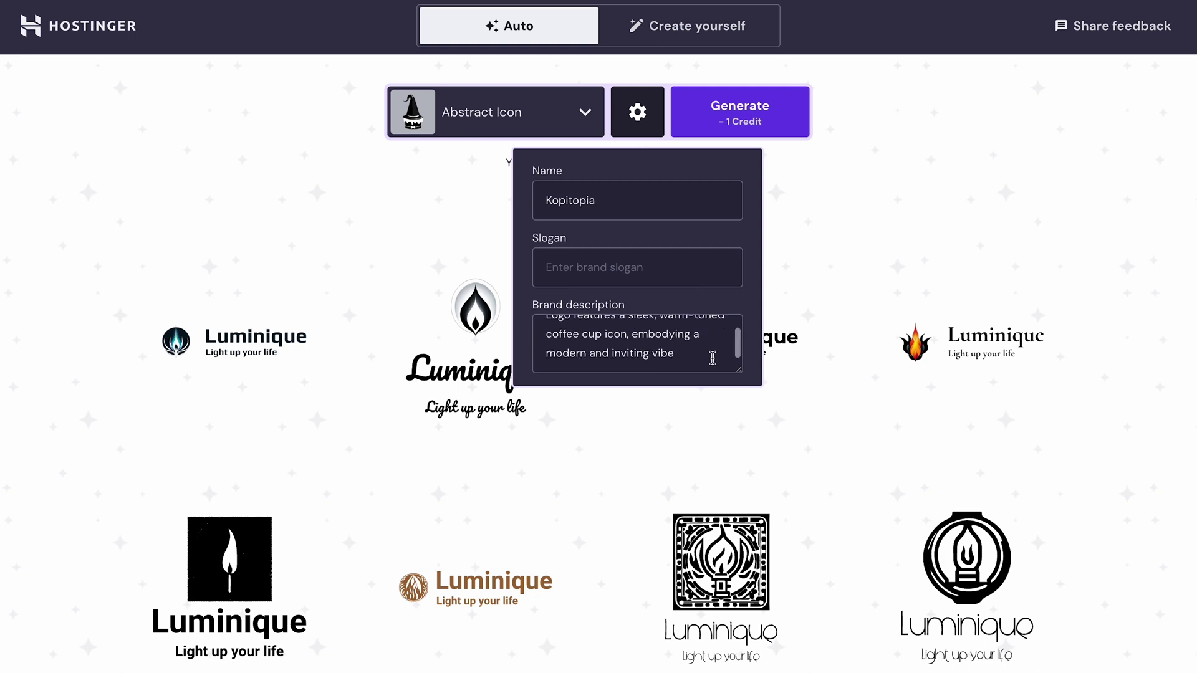
left_click(894, 174)
left_click(414, 110)
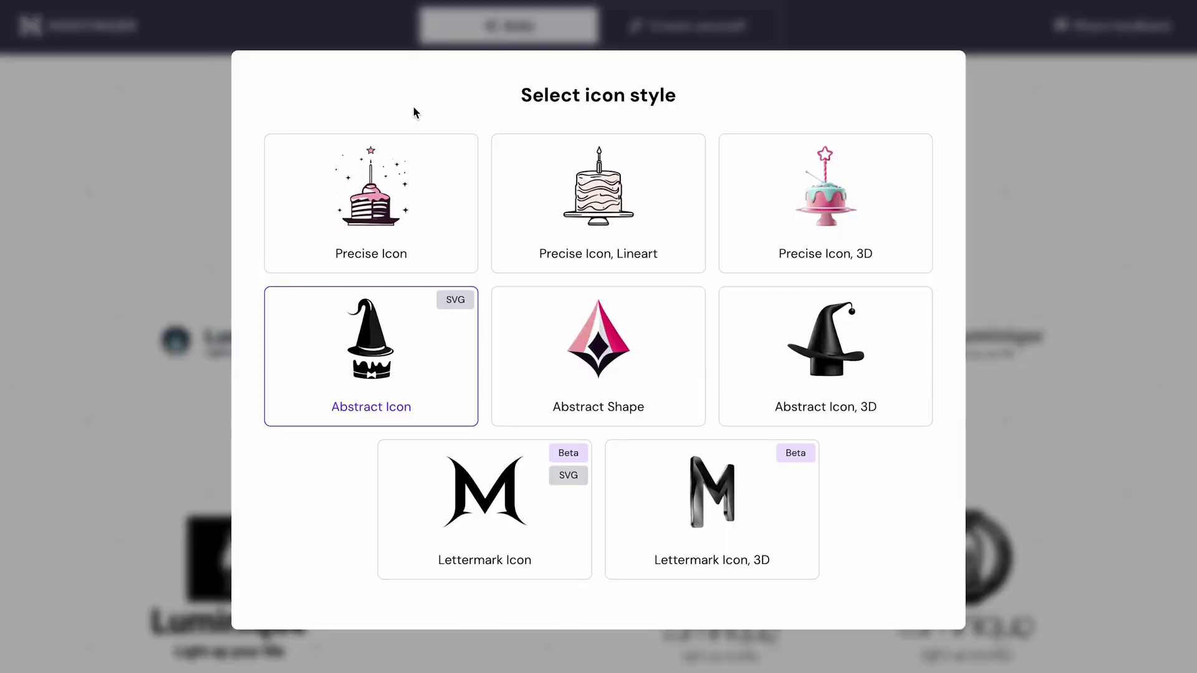
left_click(373, 240)
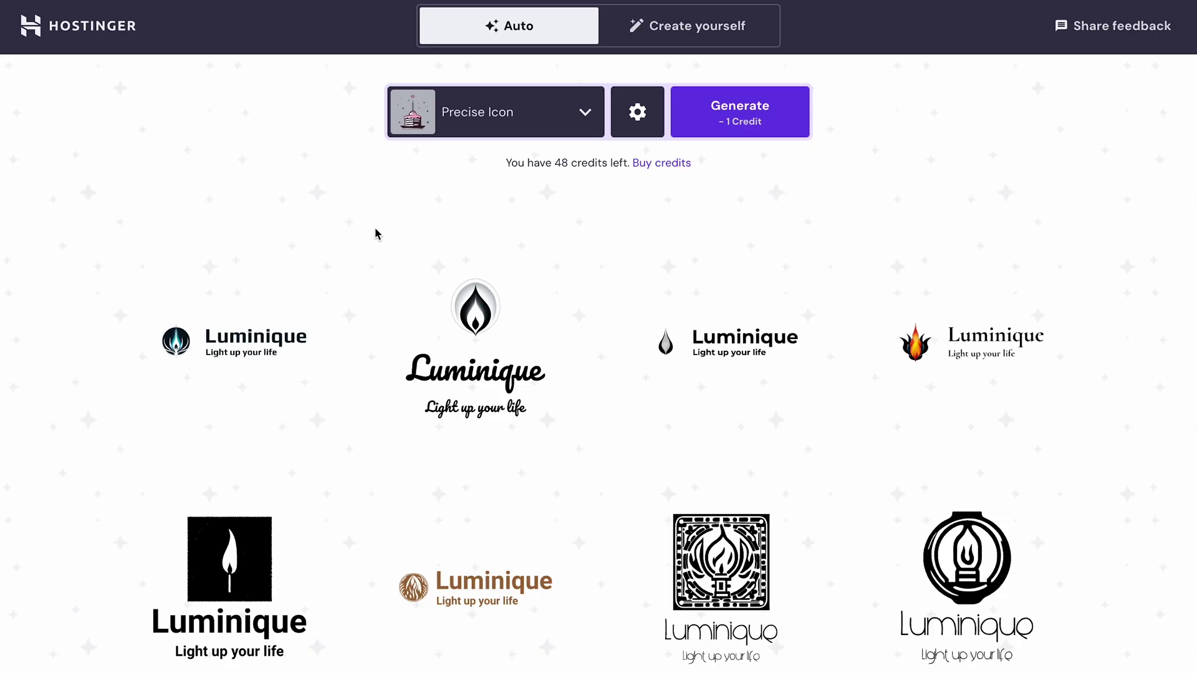
left_click(767, 125)
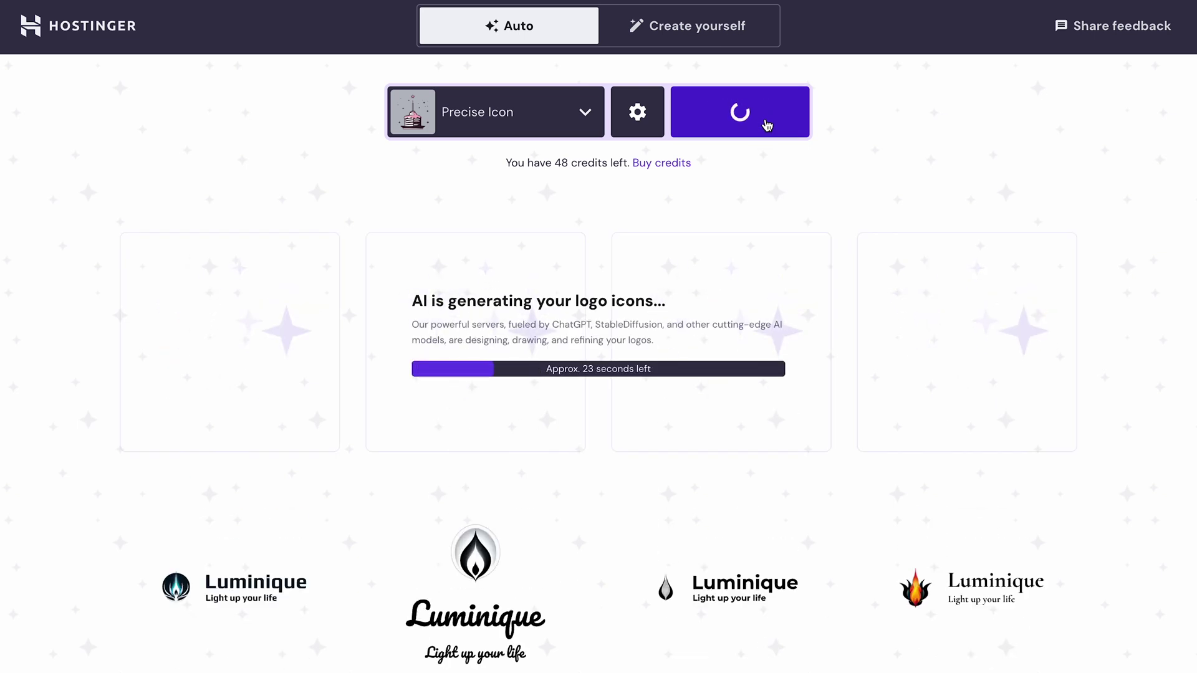
Check the credit purchase offer without buying and select the Kopitopia logo with the orange and black cup and curved handle.
left_click(677, 162)
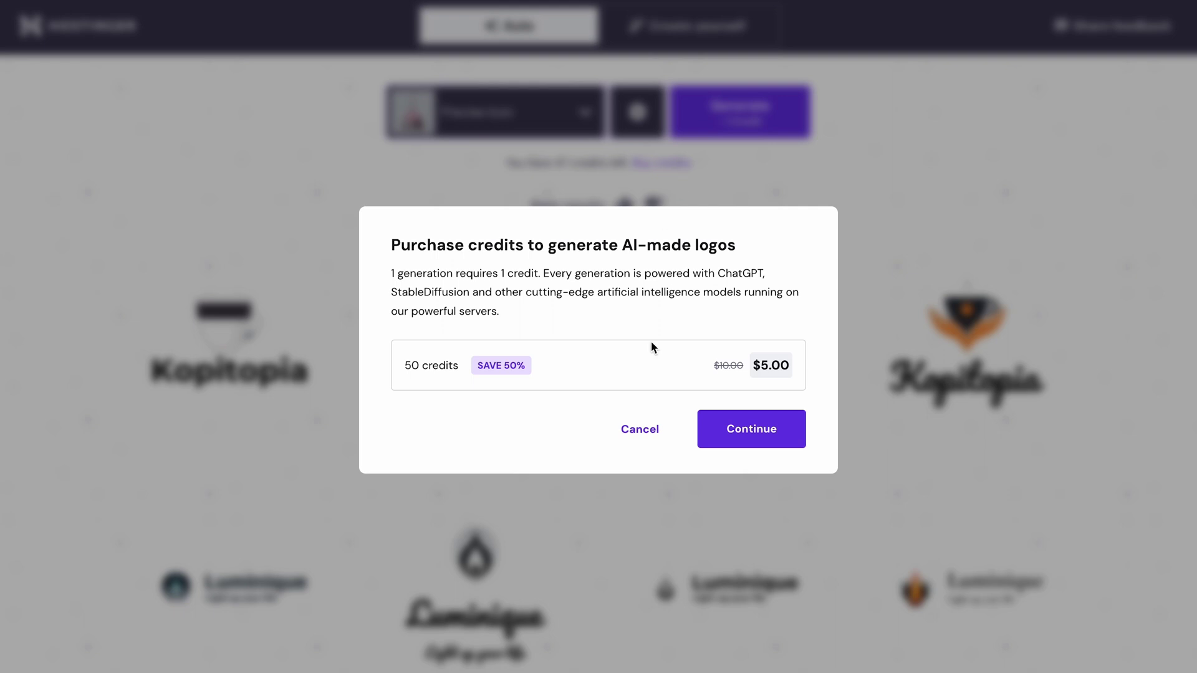
left_click(640, 429)
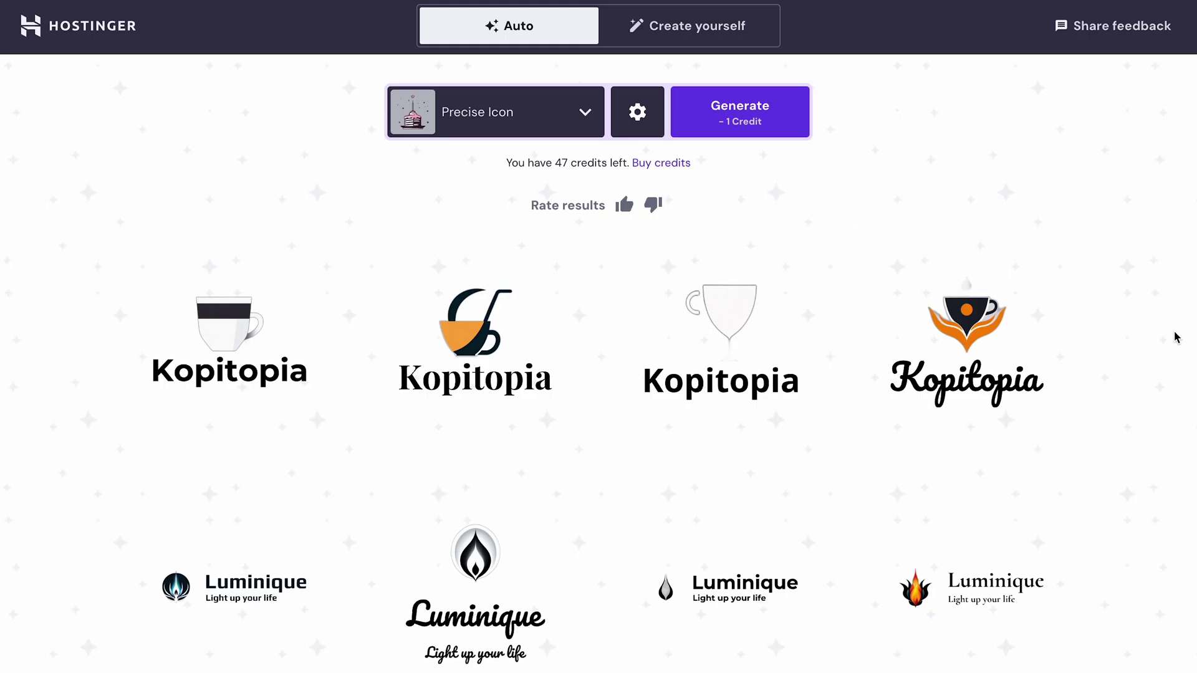
left_click(482, 351)
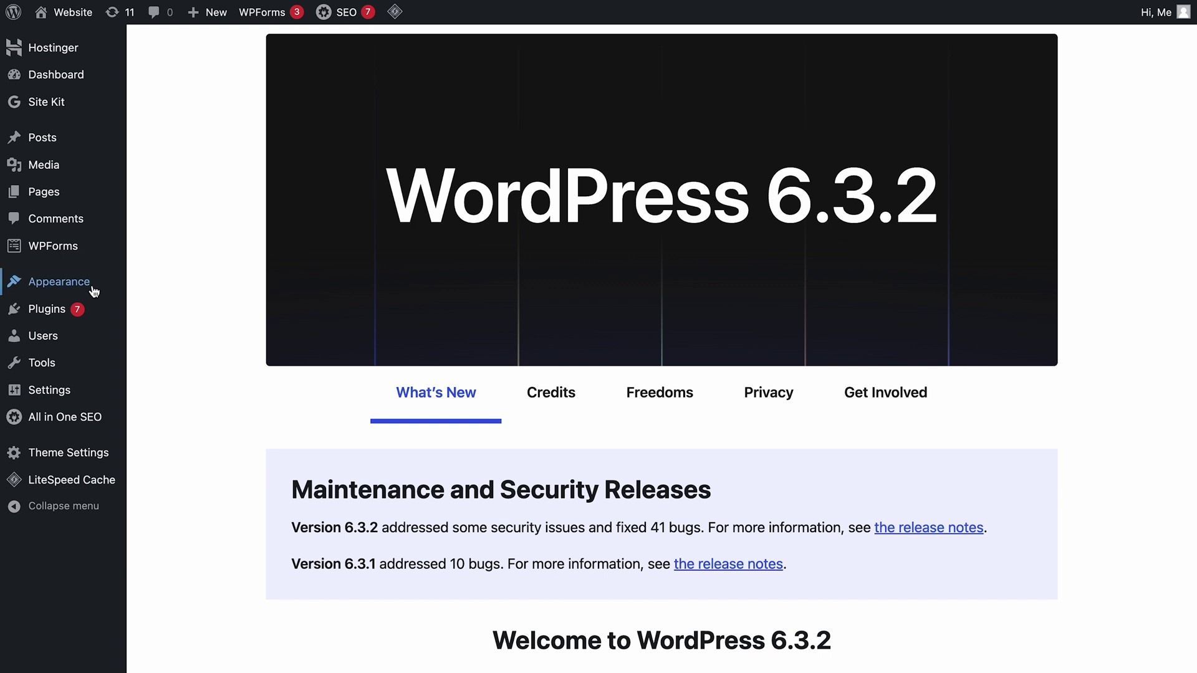
In the WordPress theme customiser, set logo.png from the media library as the site logo.
mouse_move(94, 291)
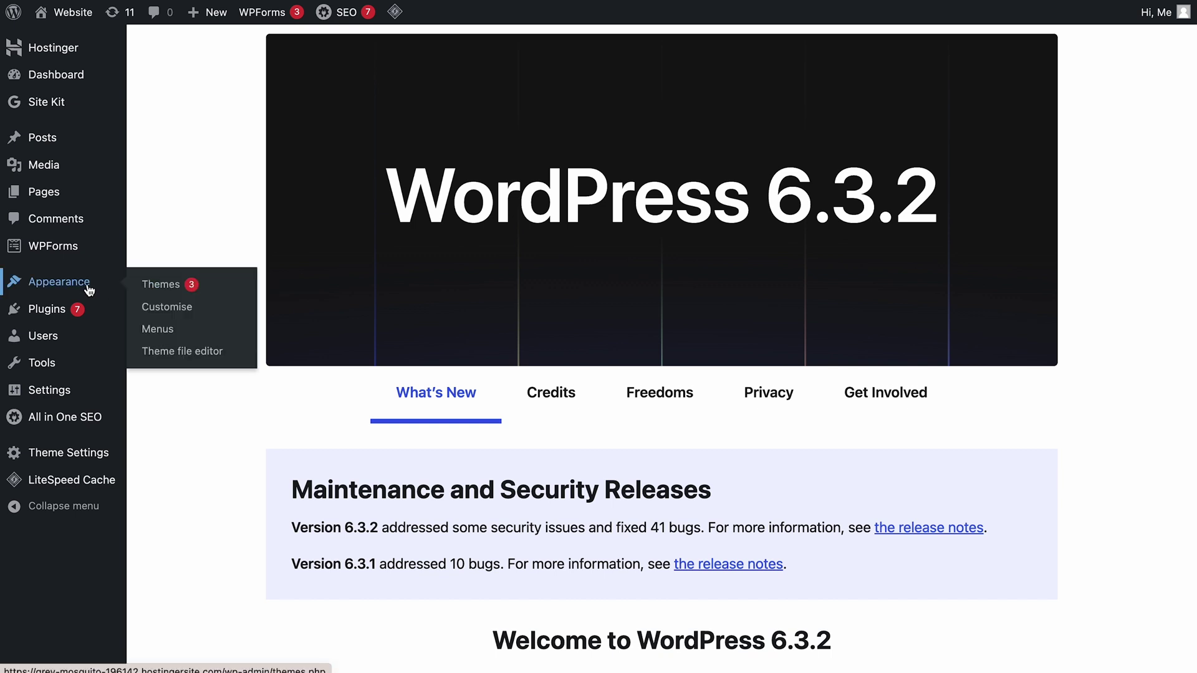
left_click(167, 308)
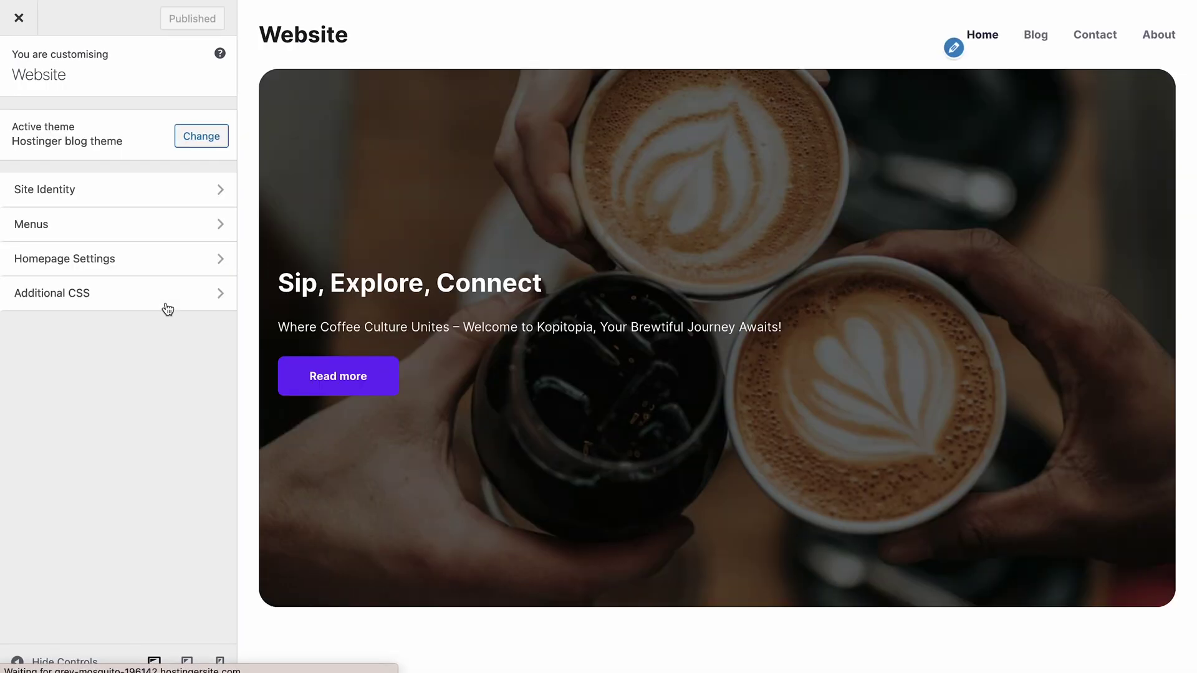
left_click(151, 201)
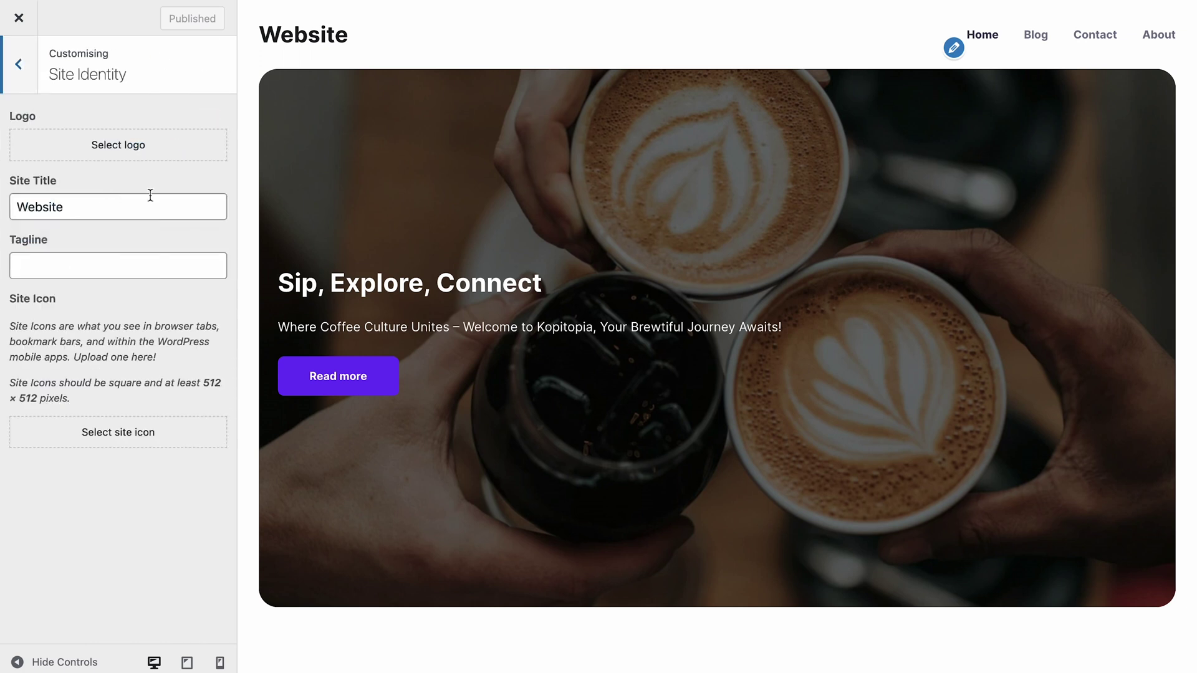
left_click(144, 152)
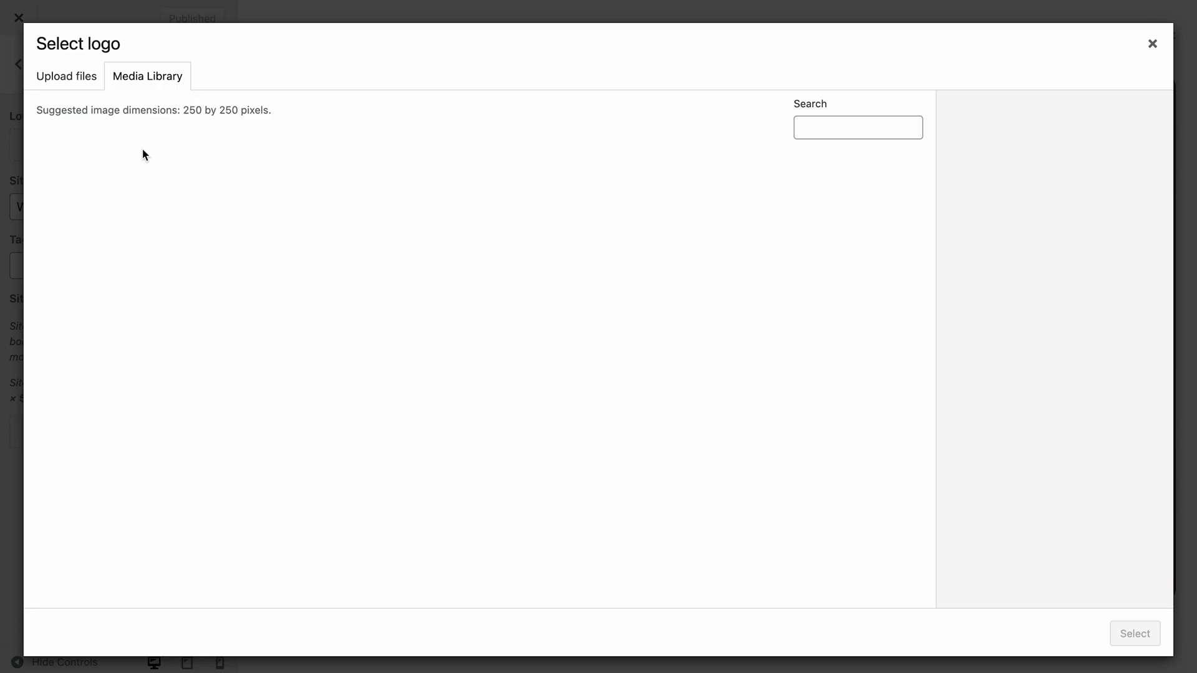
left_click(96, 187)
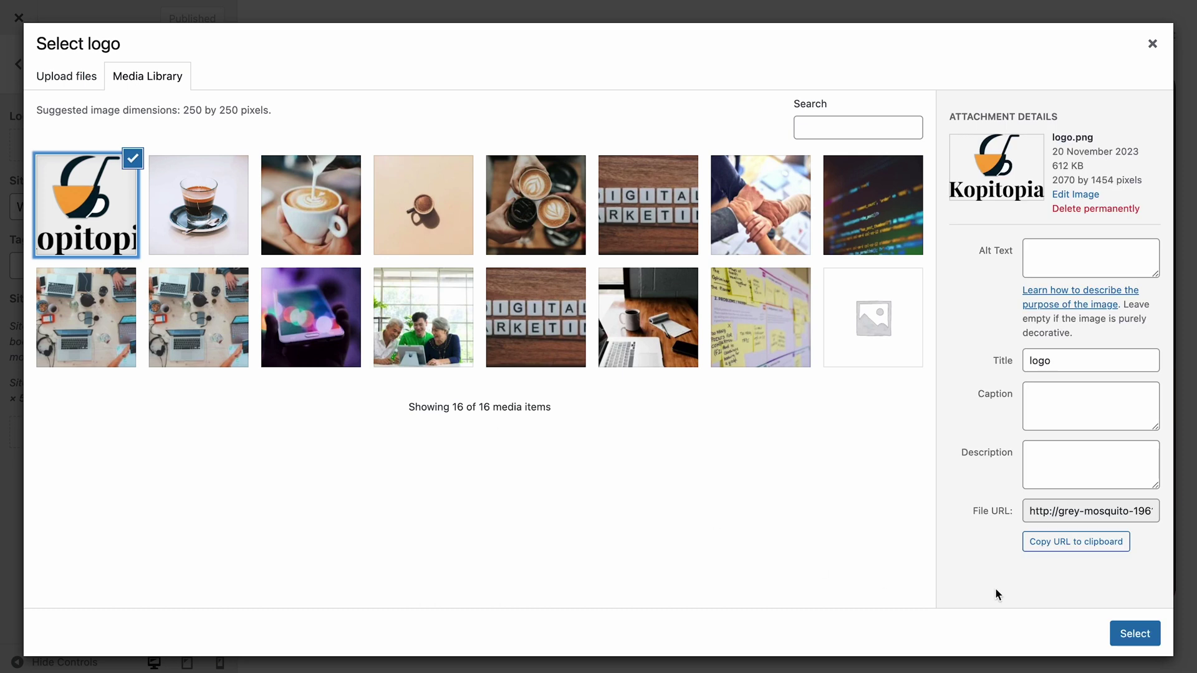
left_click(1129, 631)
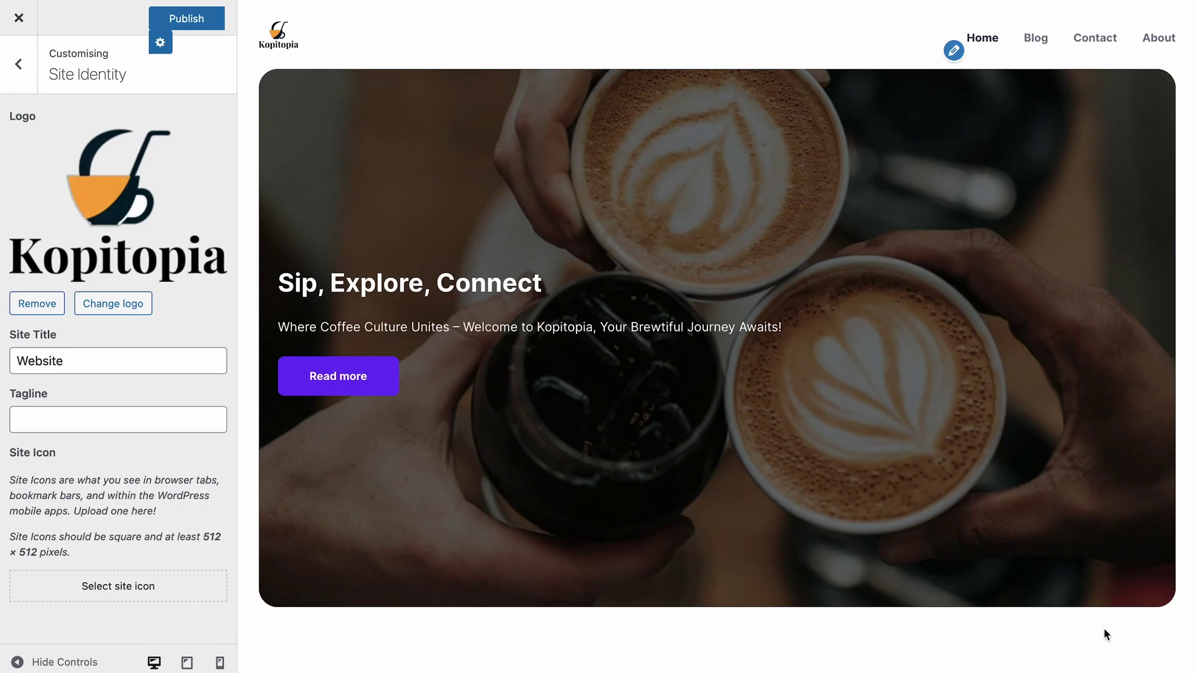
Replace the site title in the Site Identity settings with Kopitopia.
left_click_drag(91, 365, 2, 365)
type("Kopitopi")
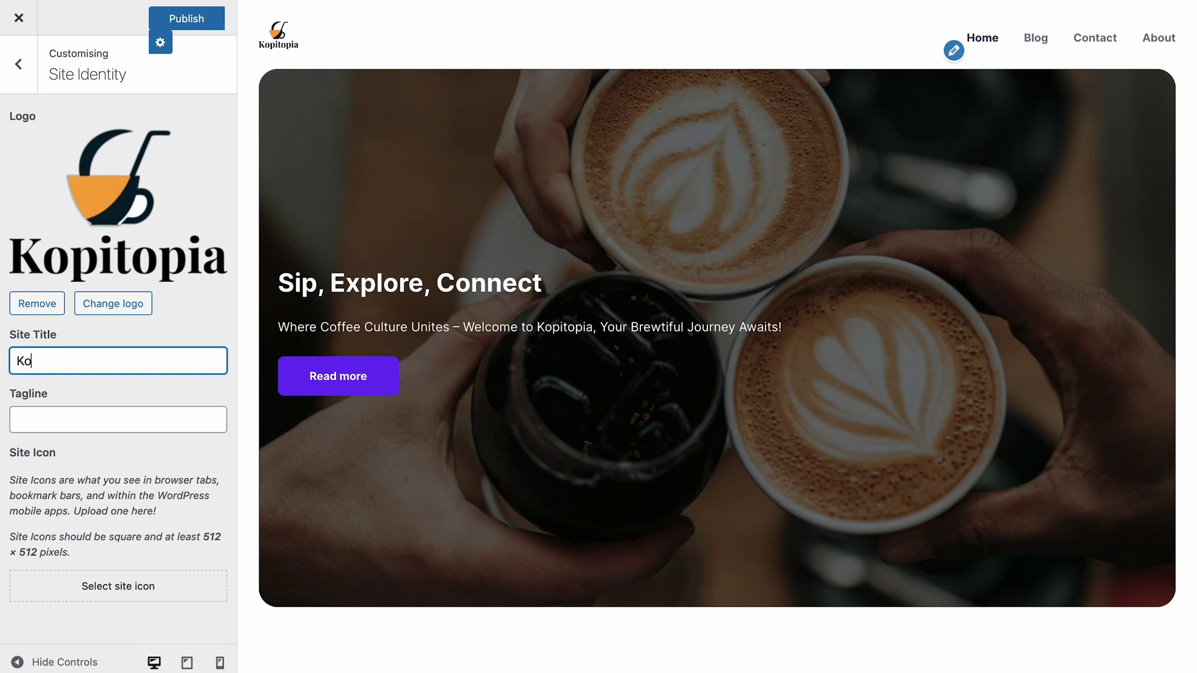
type("a")
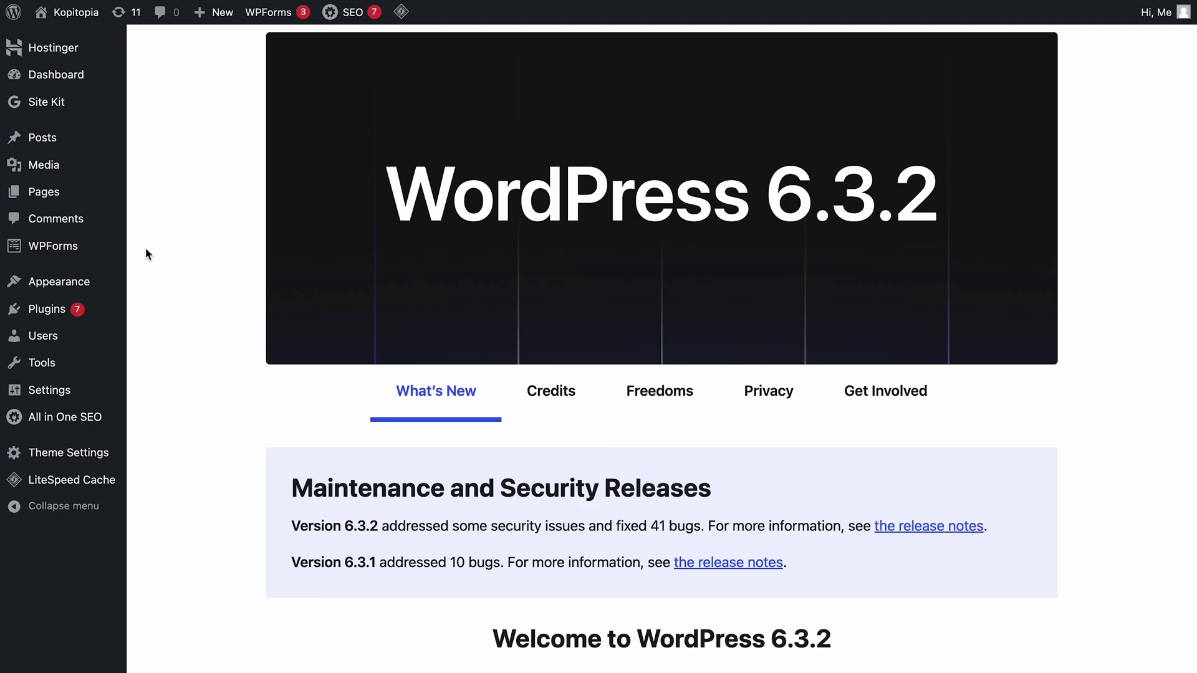
Open the Contact page for editing, follow its form recipient link to Theme Settings, and review the social media, contact and footer fields.
left_click(55, 201)
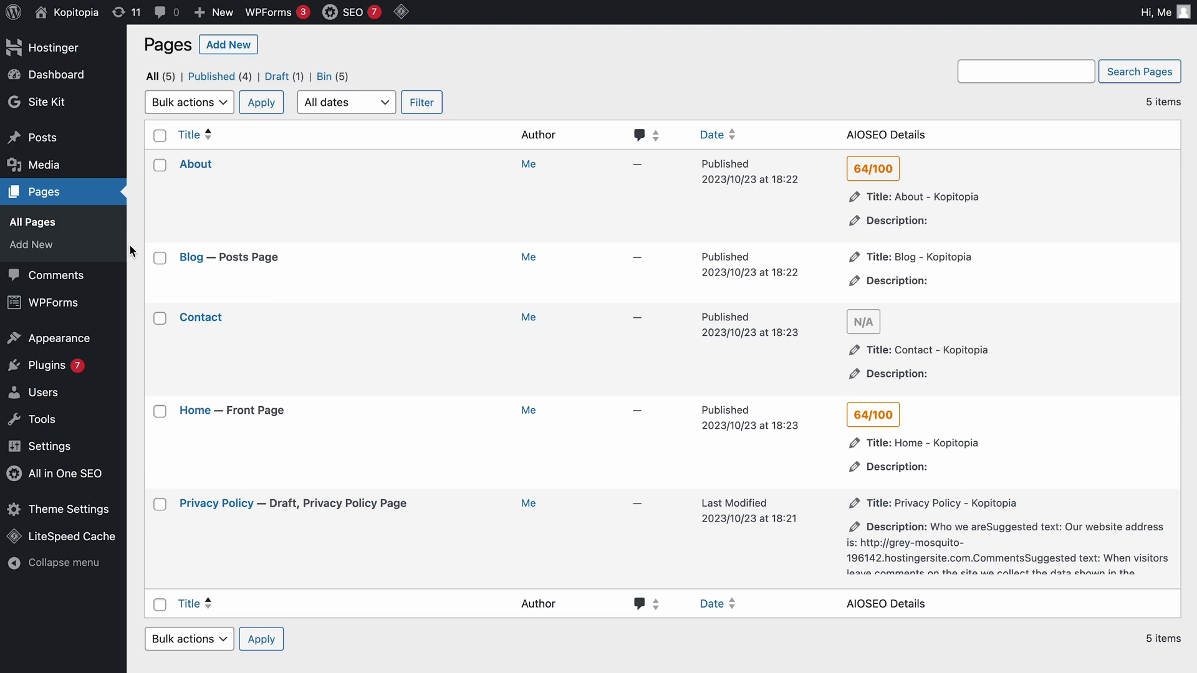
left_click(189, 338)
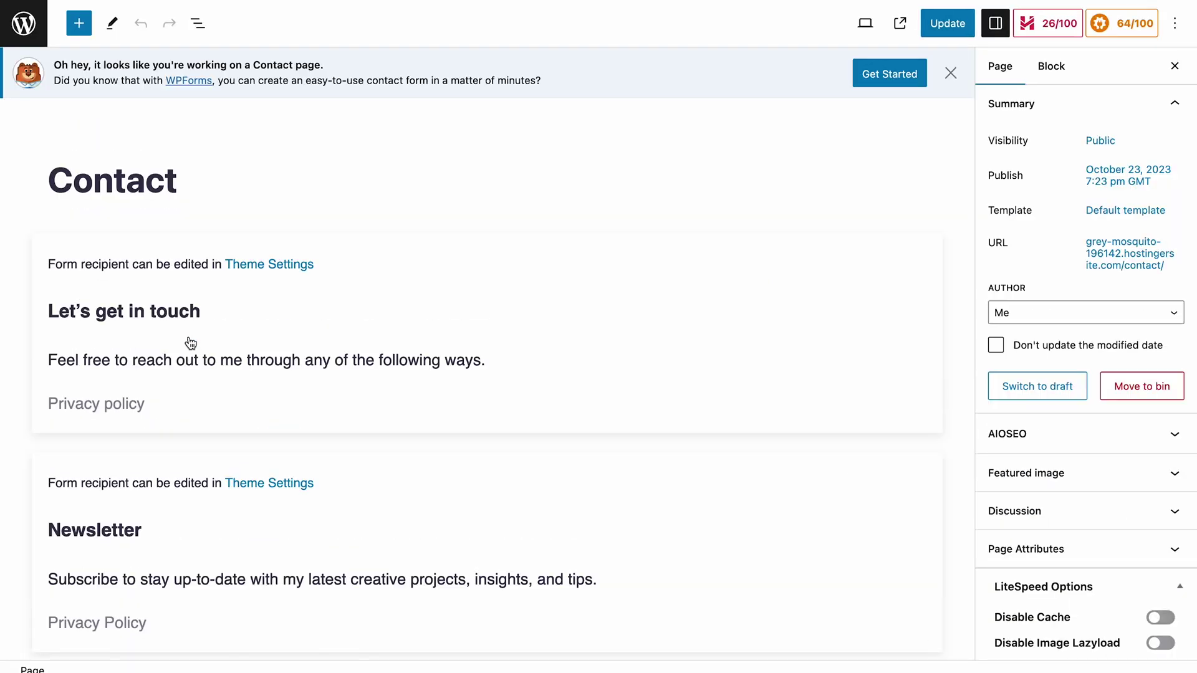
scroll(689, 400, "down", 3)
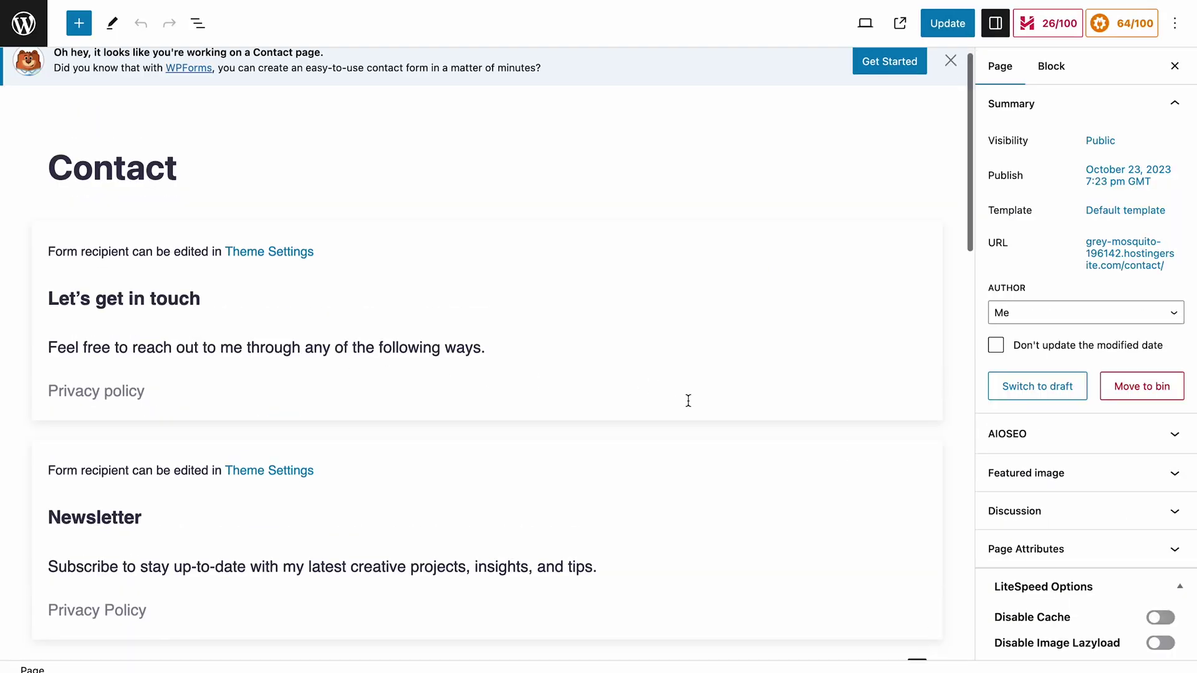
scroll(688, 400, "down", 2)
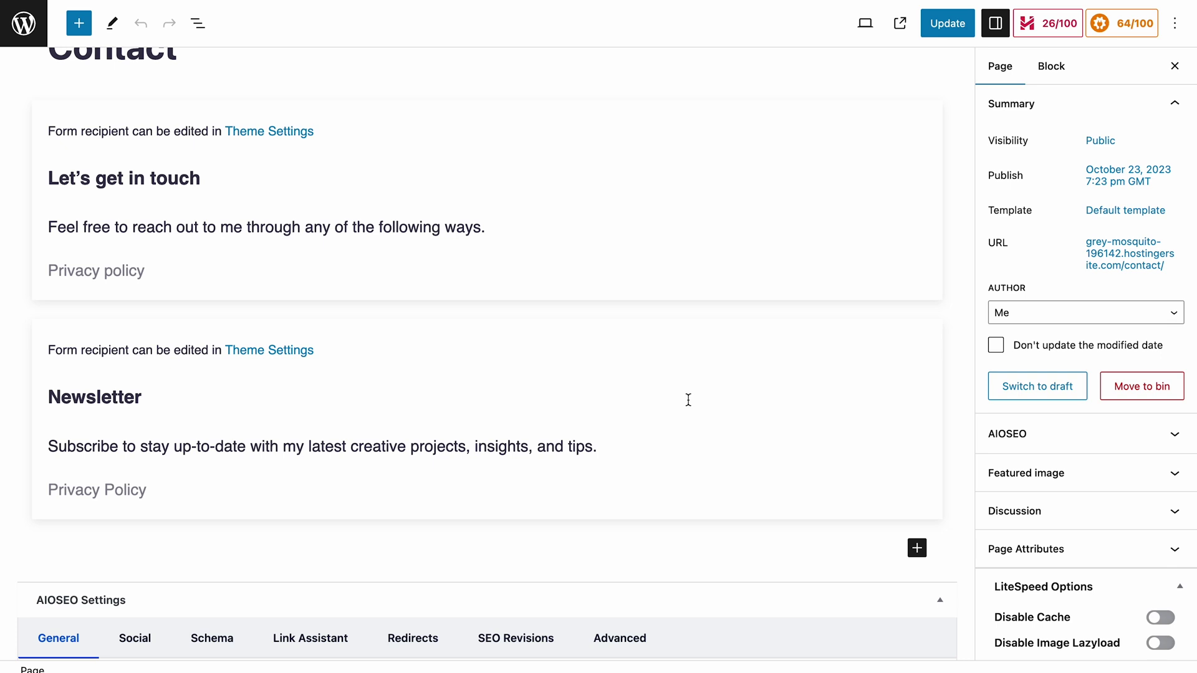
left_click(262, 133)
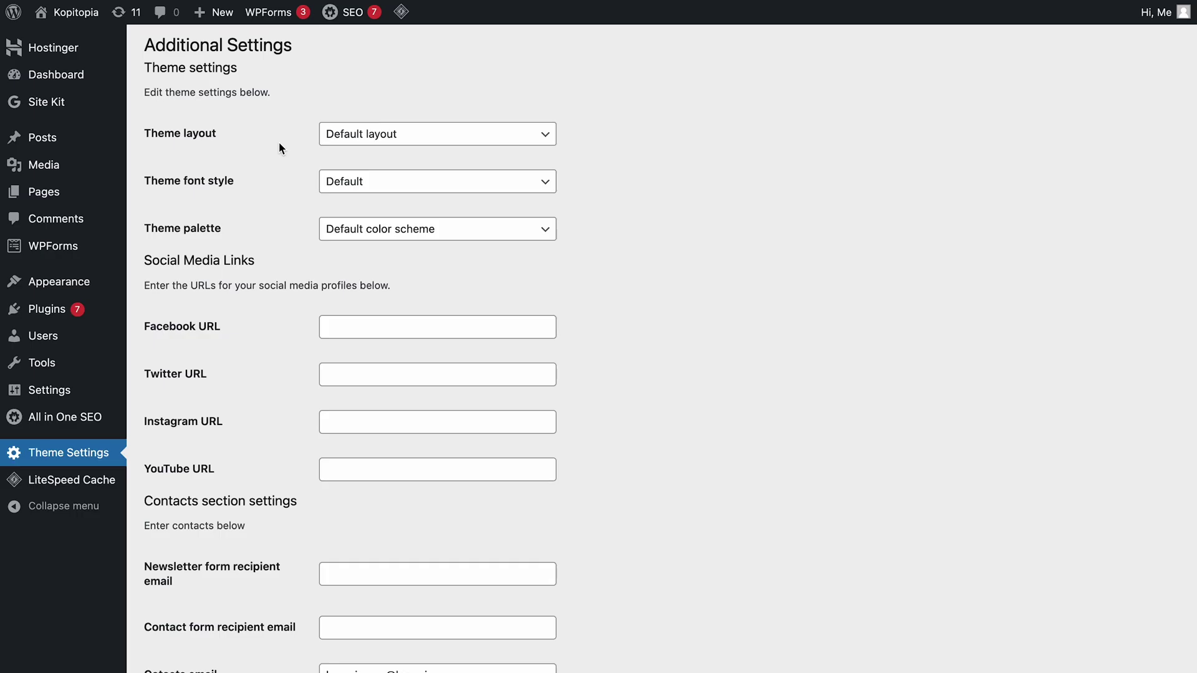
scroll(279, 145, "down", 5)
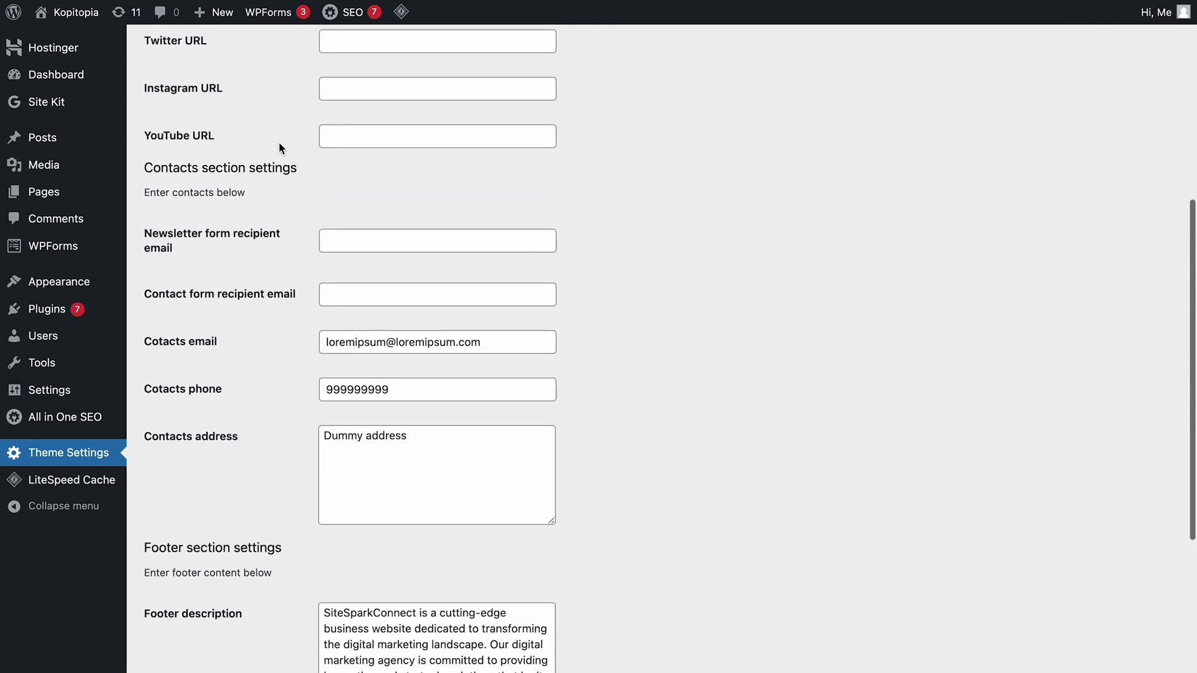
scroll(279, 148, "down", 2)
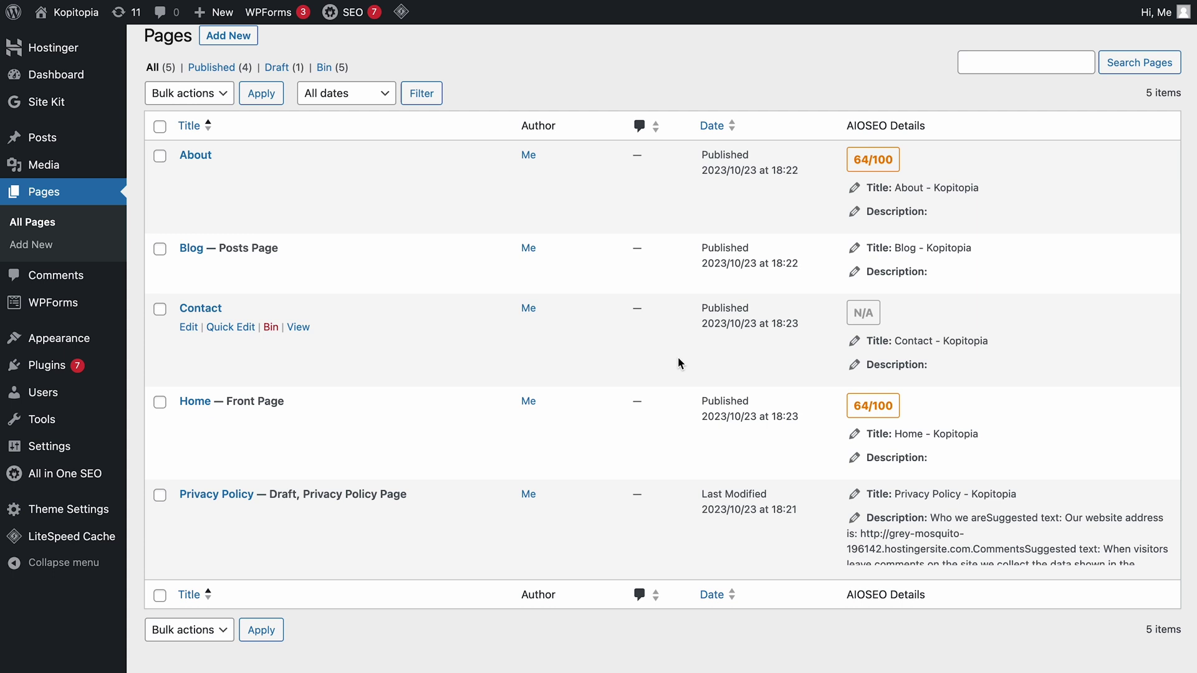
left_click(240, 38)
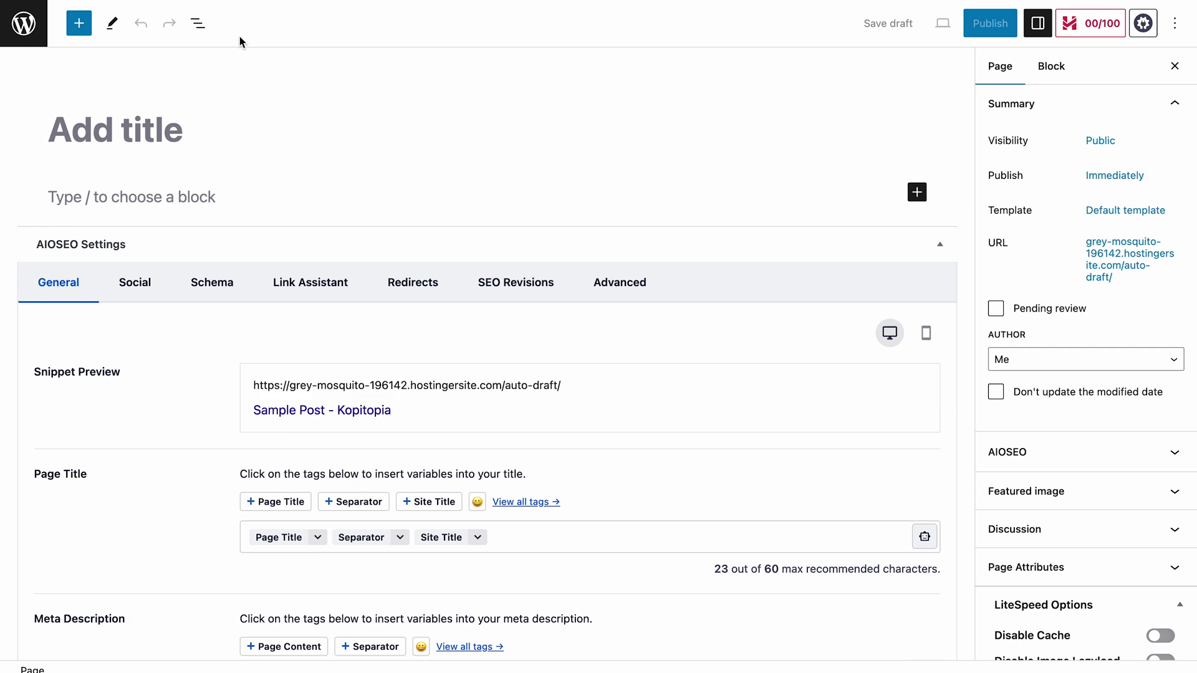
type("Products")
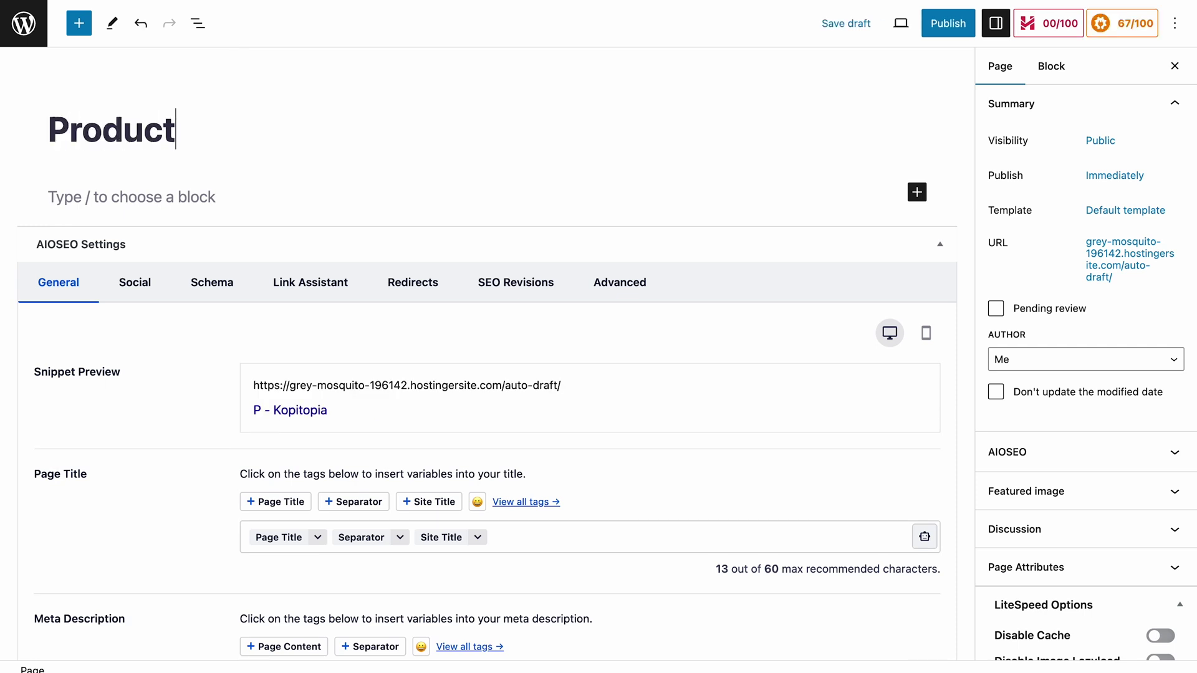
left_click(79, 23)
type("im")
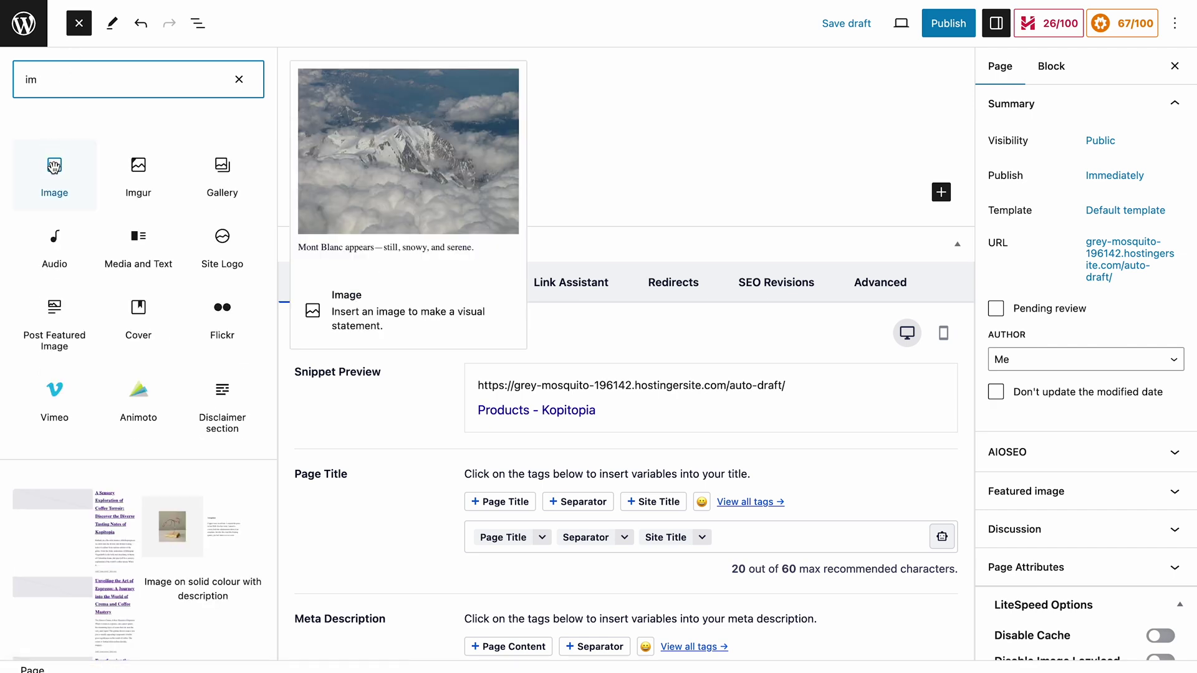
left_click(54, 173)
left_click(306, 230)
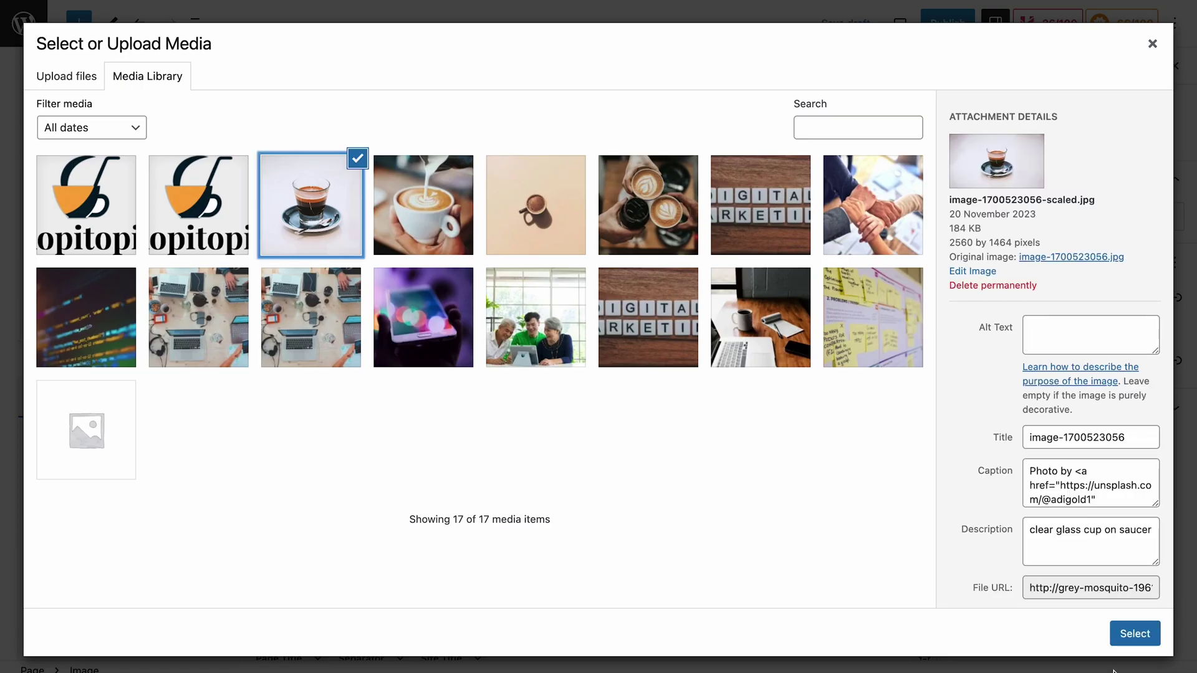
left_click(1135, 633)
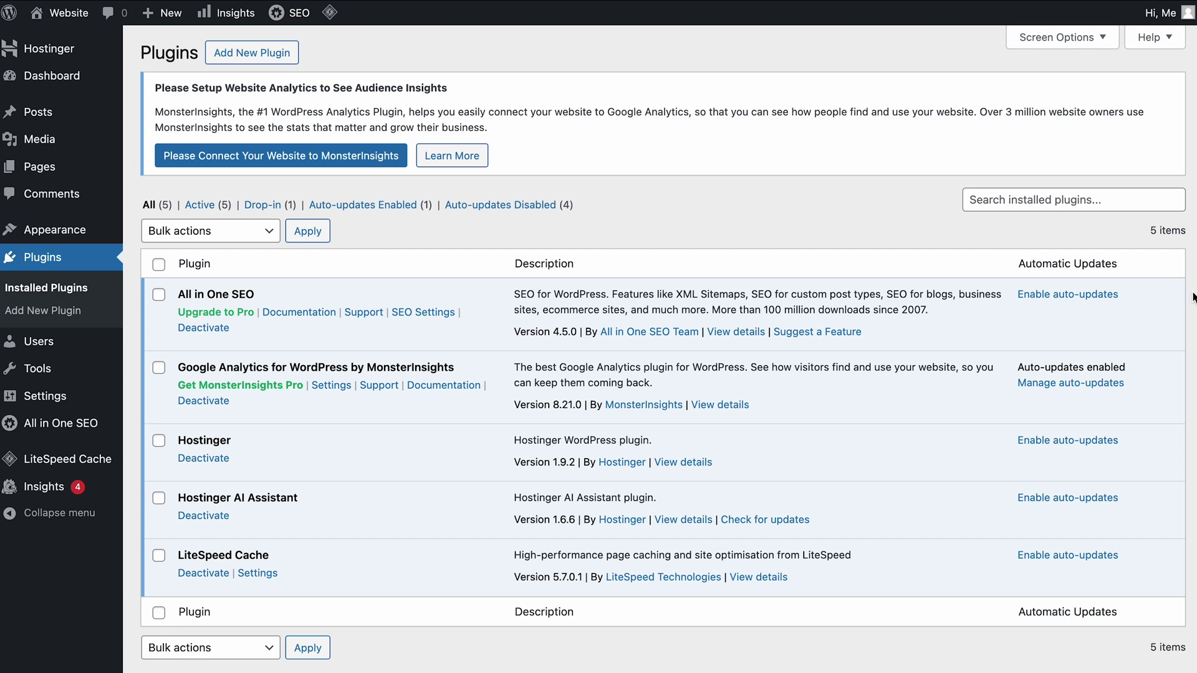
Open the page for adding new plugins and examine the feature overviews on the AIOSEO, Autoptimize Pro and MonsterInsights websites.
left_click(270, 59)
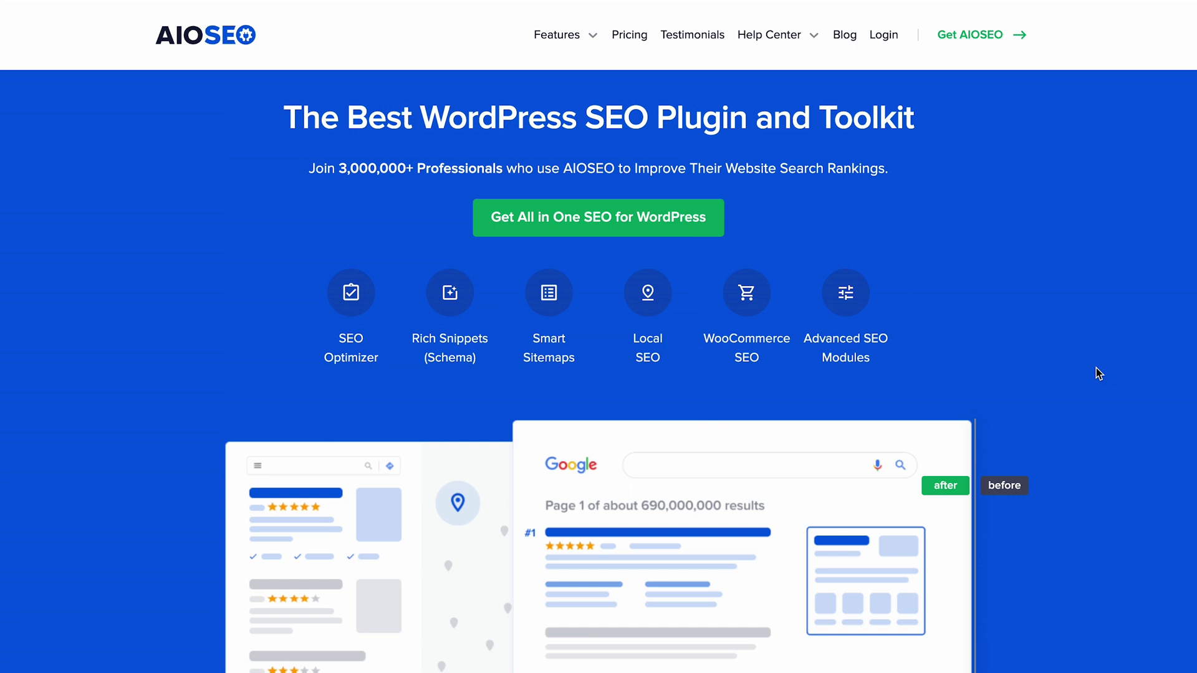
scroll(1099, 373, "down", 5)
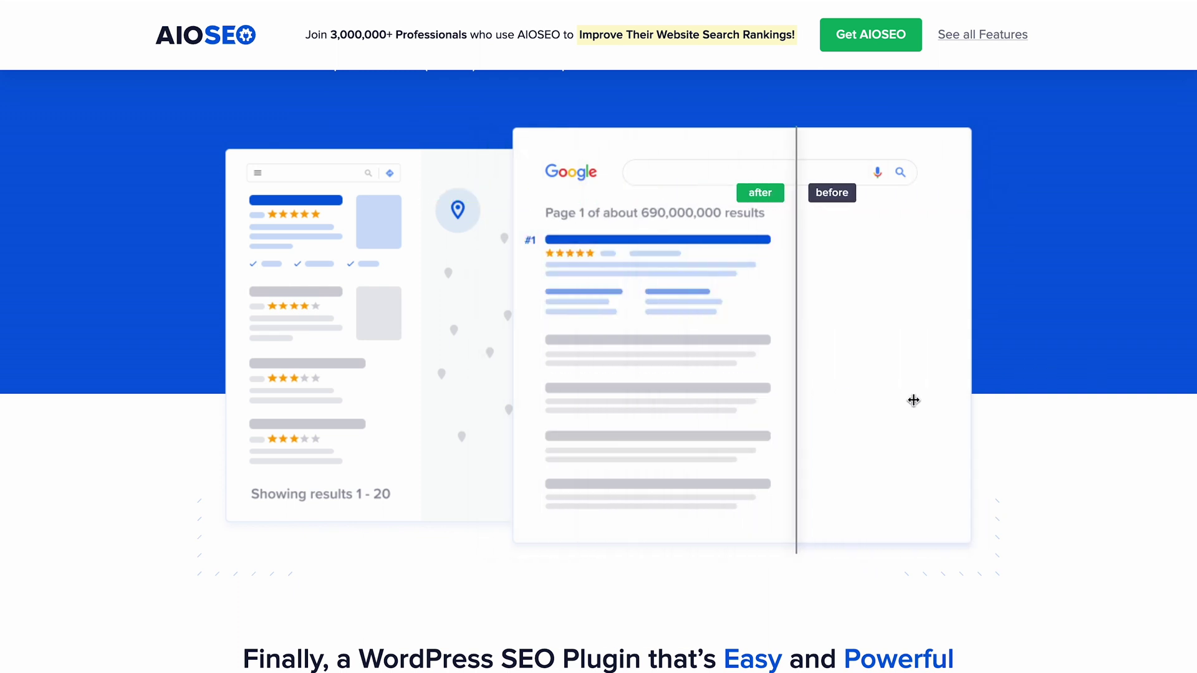
scroll(1084, 417, "down", 5)
scroll(1083, 419, "down", 2)
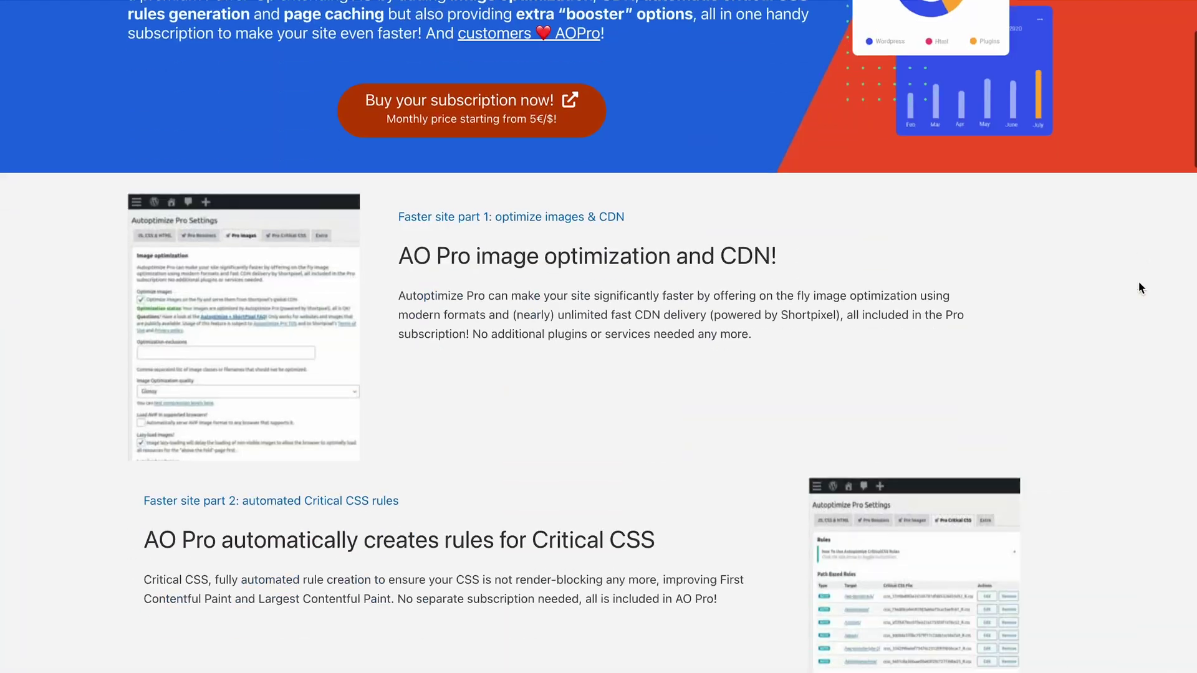
scroll(1139, 287, "down", 10)
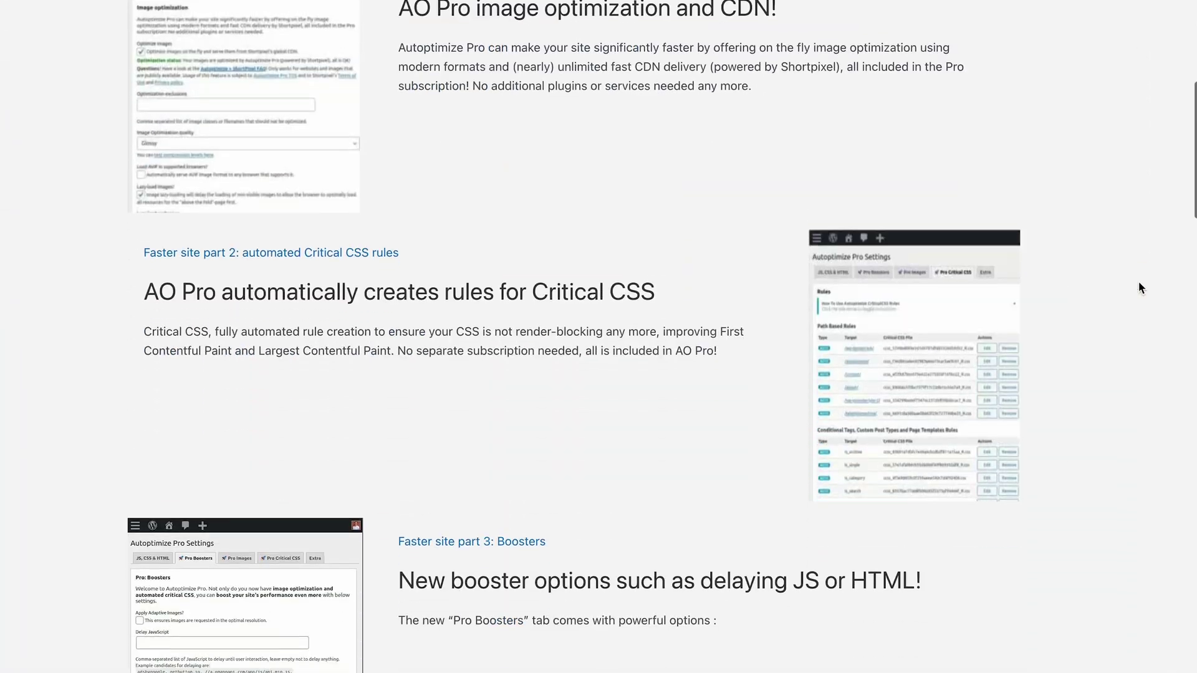
scroll(1140, 287, "up", 15)
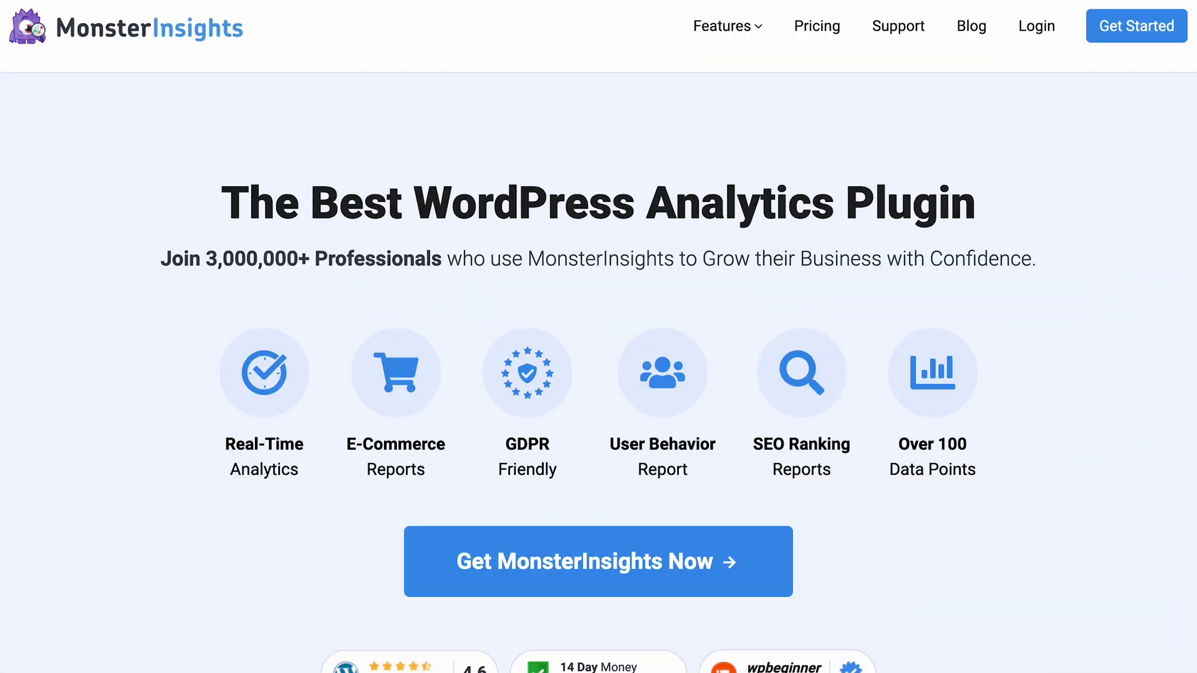
scroll(599, 337, "down", 8)
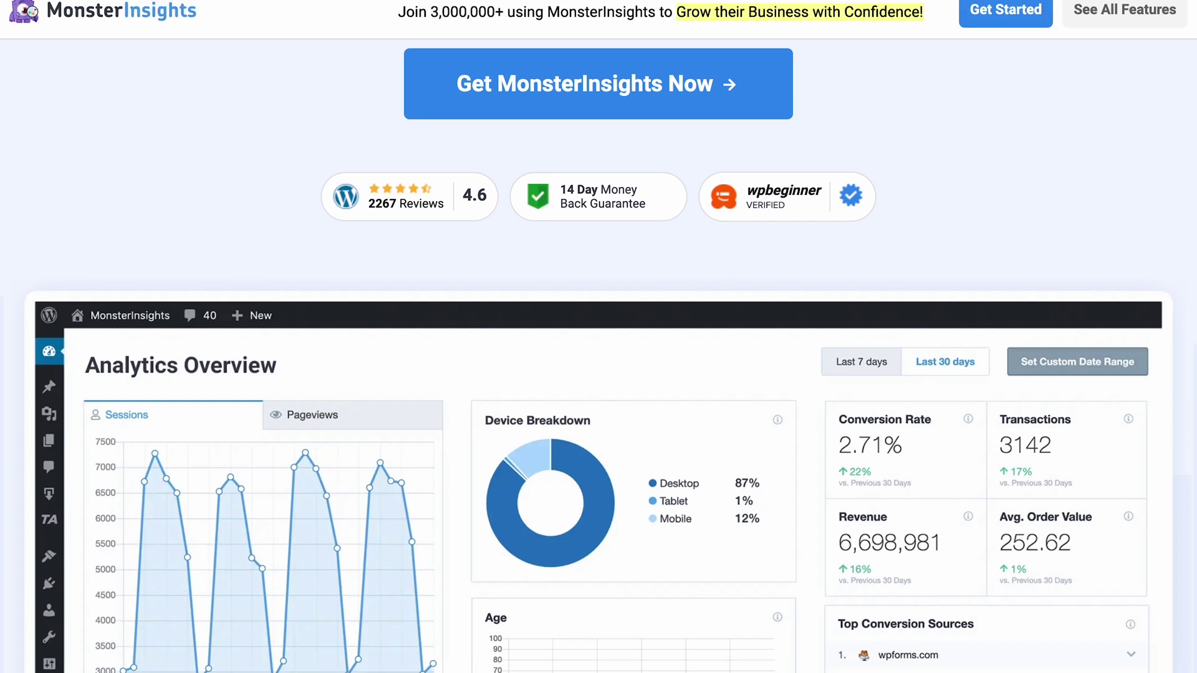
scroll(599, 337, "down", 5)
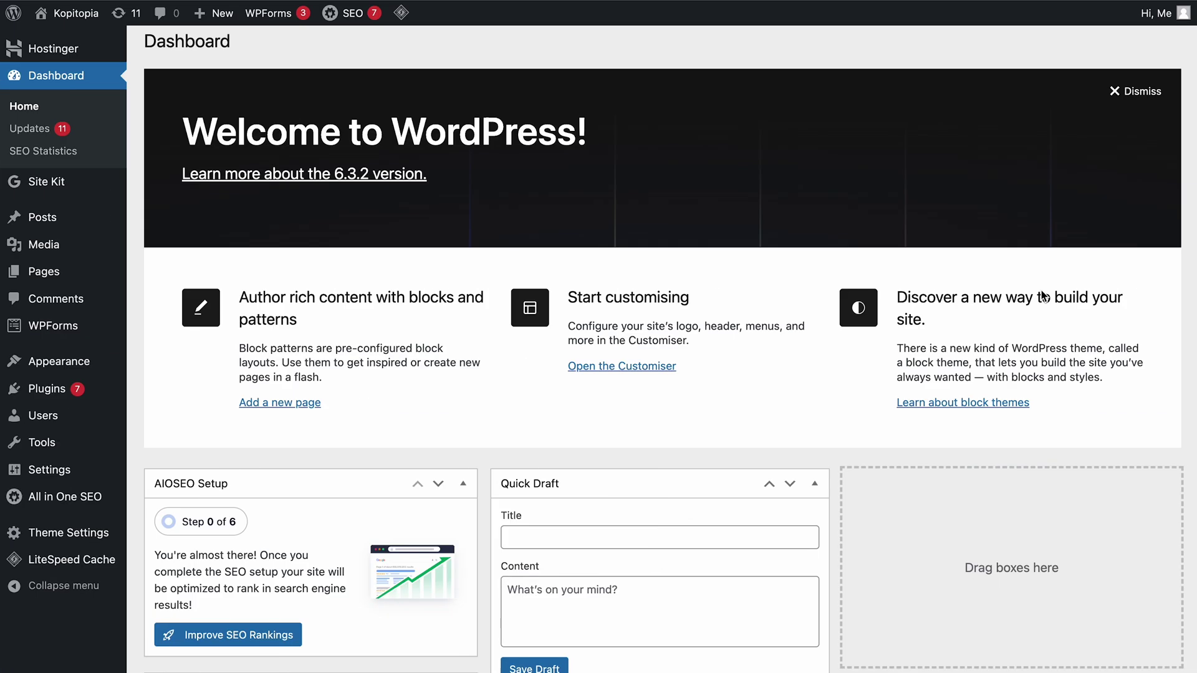
In Hostinger's AI assistant, keep the content type Posts and length Short, and set the tone of voice to Friendly only.
mouse_move(53, 53)
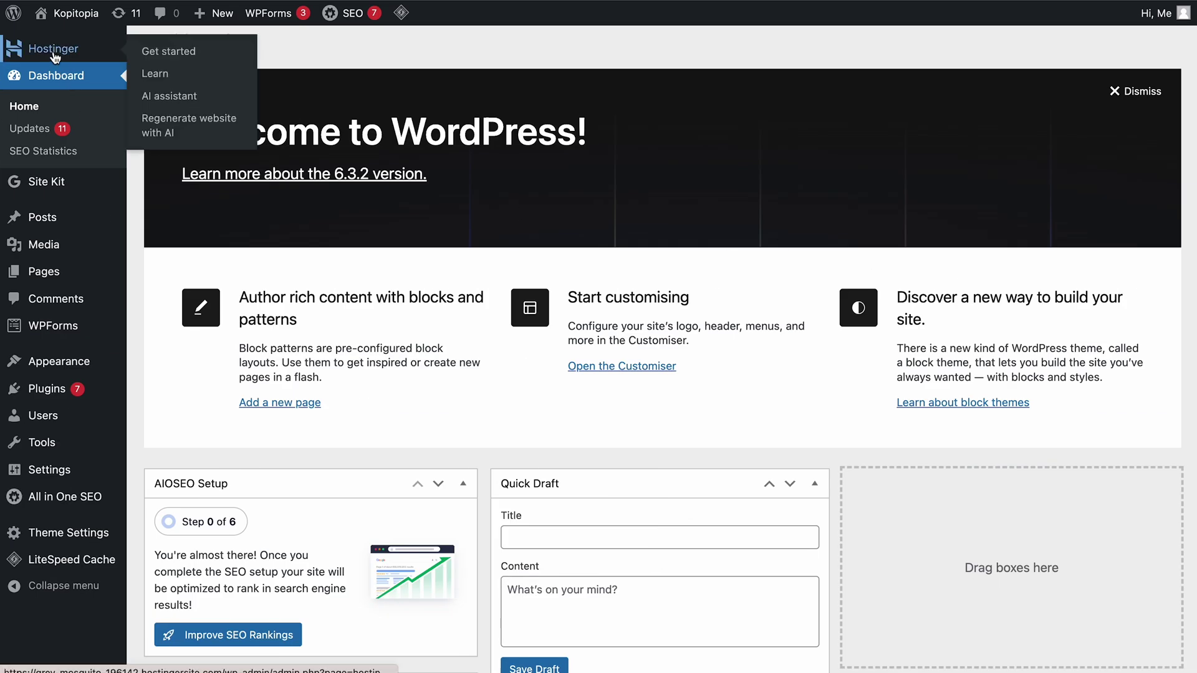
left_click(179, 94)
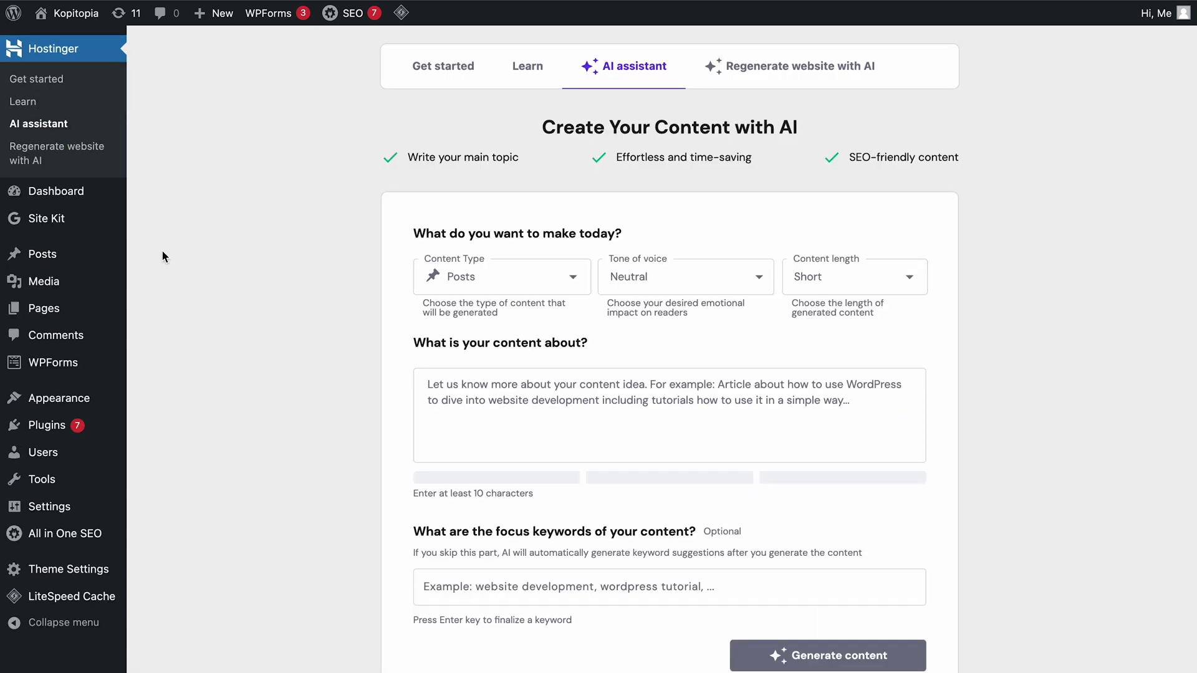
scroll(240, 267, "down", 2)
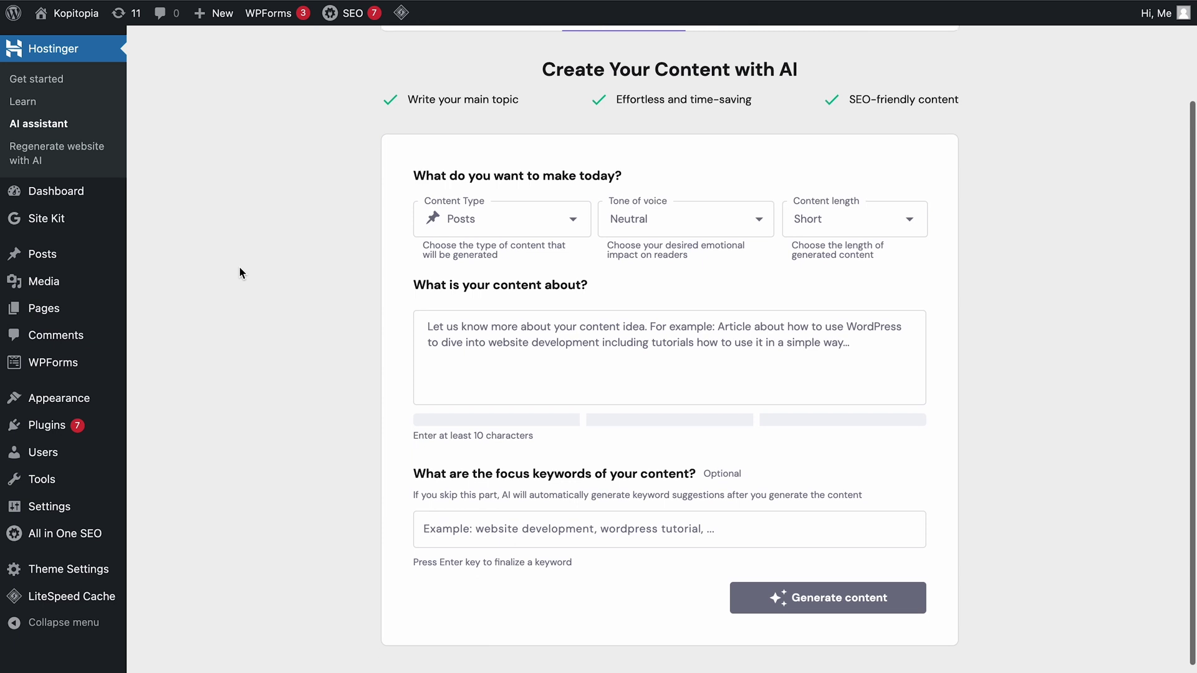
left_click(537, 205)
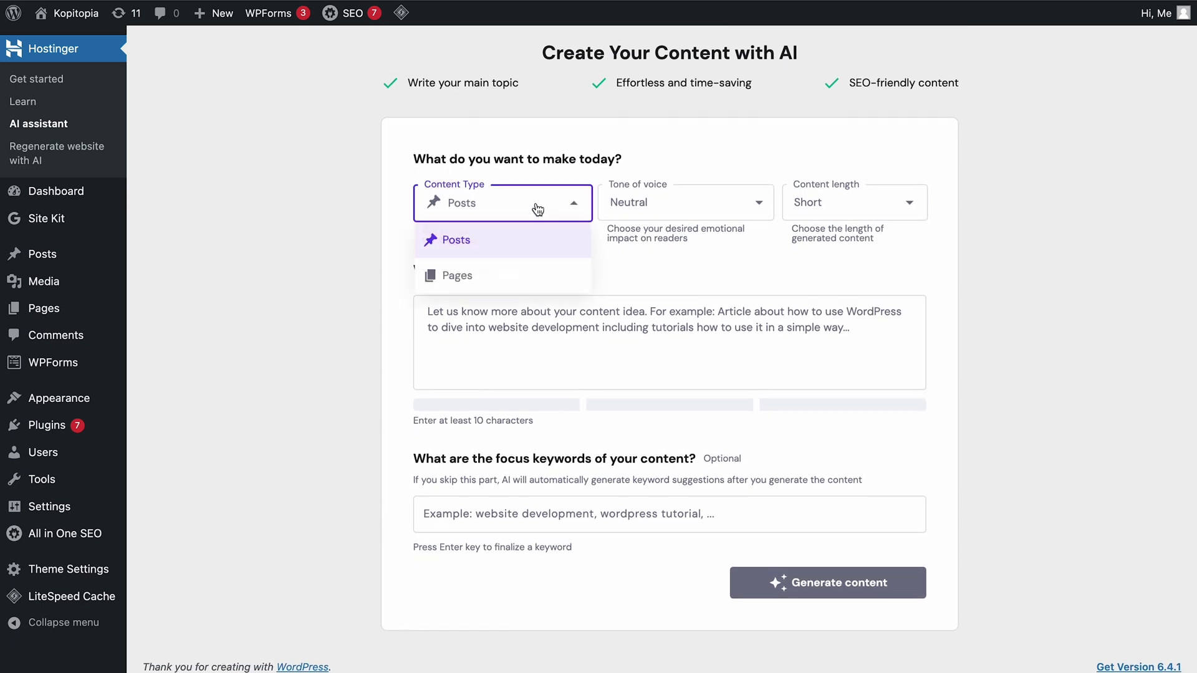
left_click(684, 215)
left_click(684, 215)
left_click(675, 363)
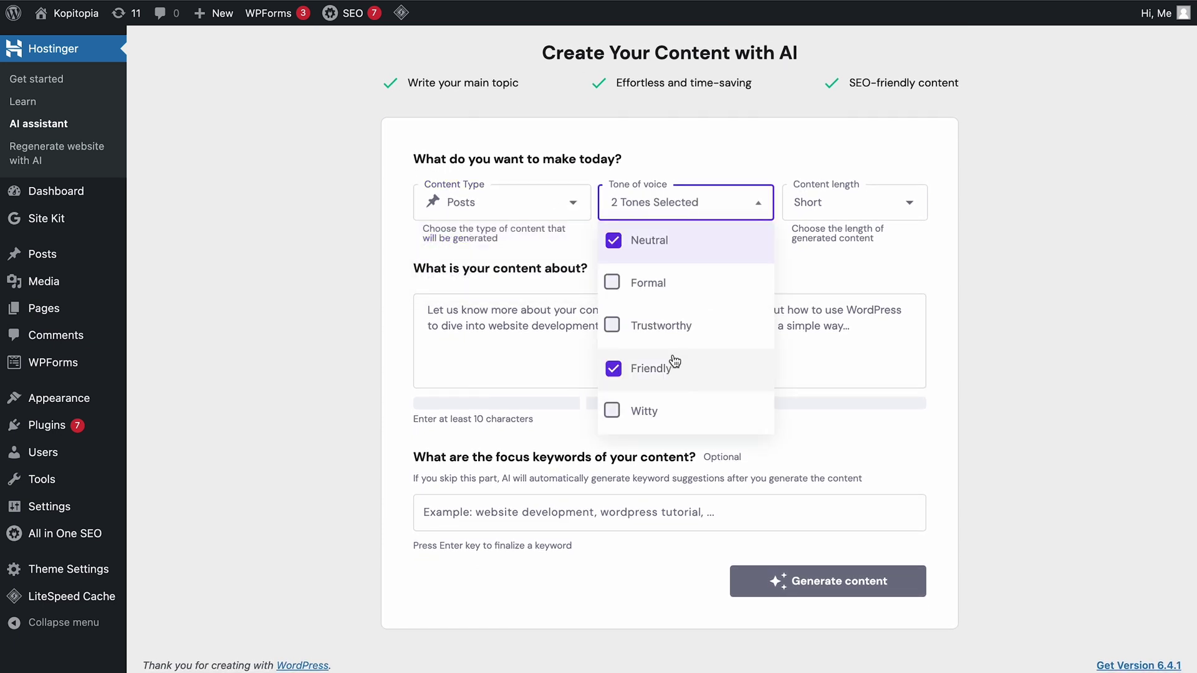
left_click(682, 249)
left_click(843, 202)
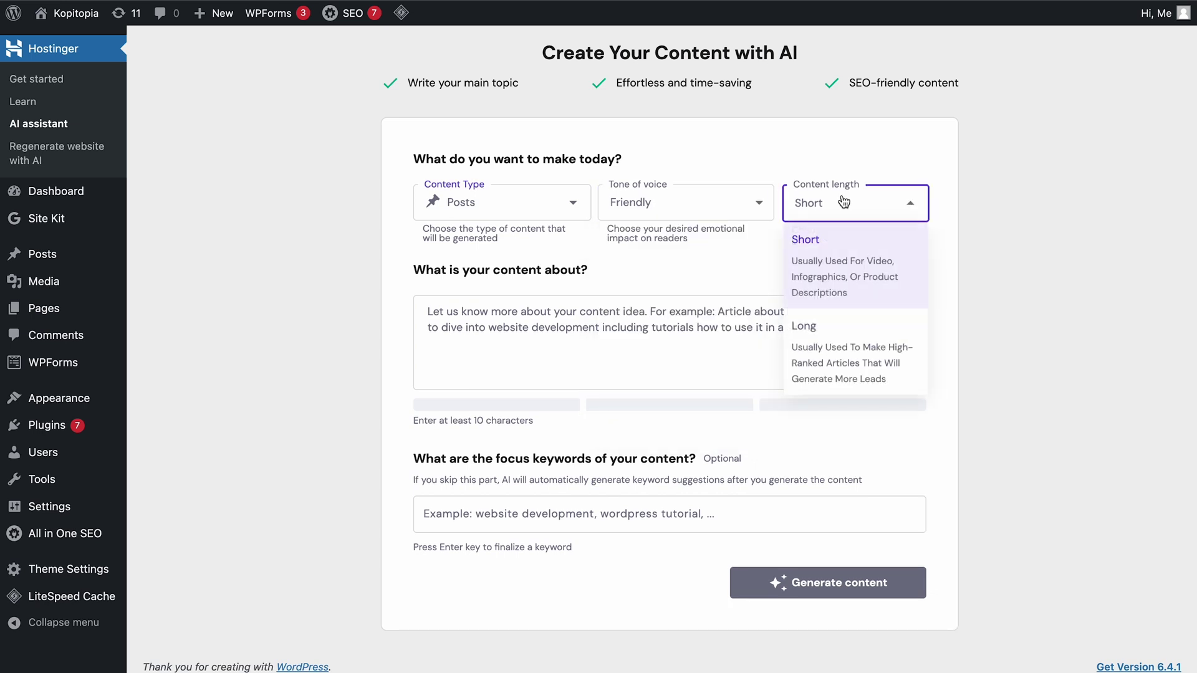
left_click(843, 202)
Generate a post about the world's most iconic and culturally rich coffee establishments, from the historic cafés of Paris to the bustling coffee houses of Istanbul.
left_click(609, 310)
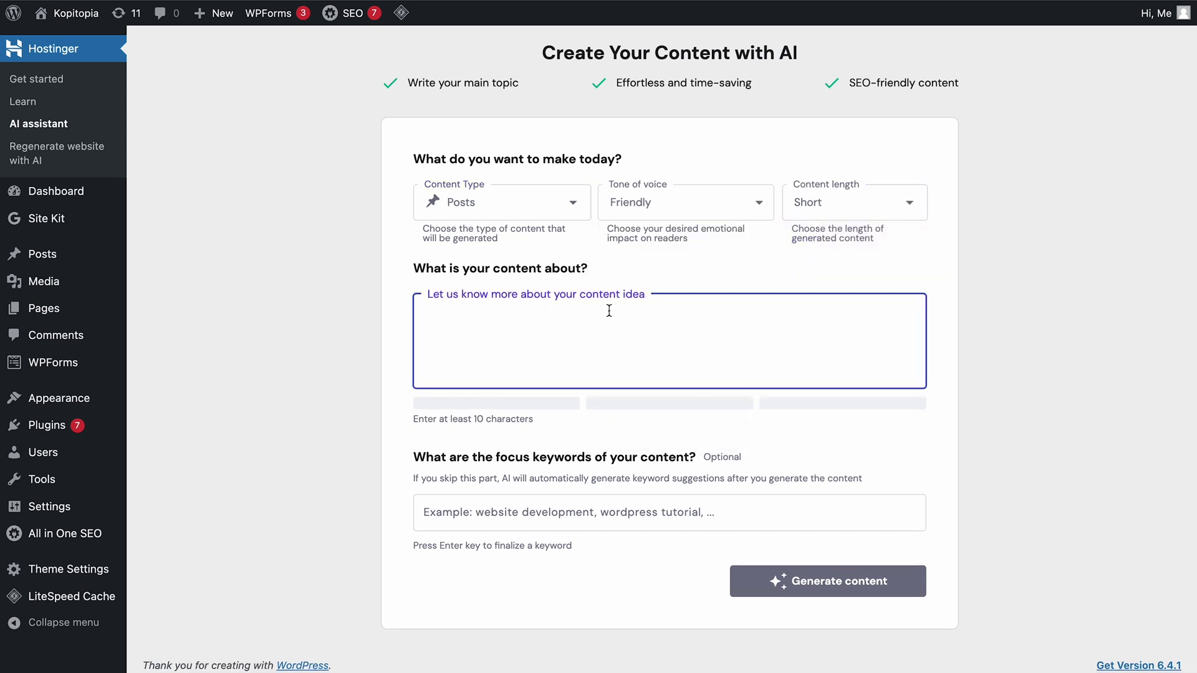
type("Exploring some of the world's most iconic and culturally rich coffee establishments. From the historic cafés of Paris to the bustling coffee houses of Istanbul.")
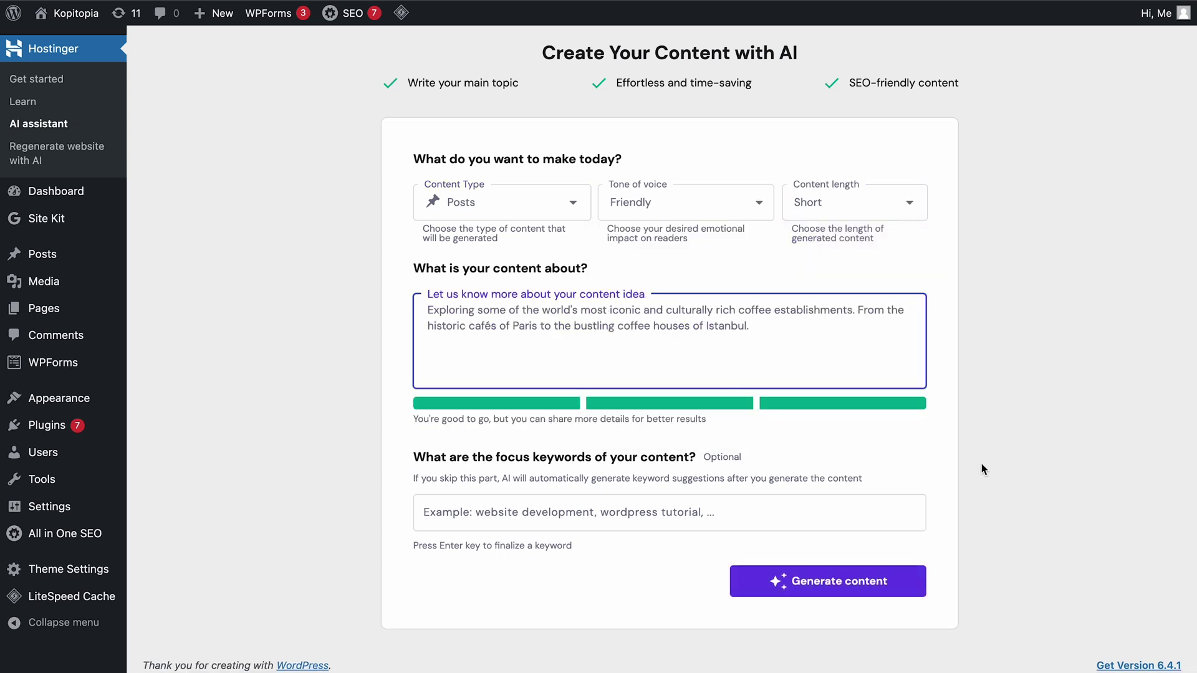
left_click(839, 589)
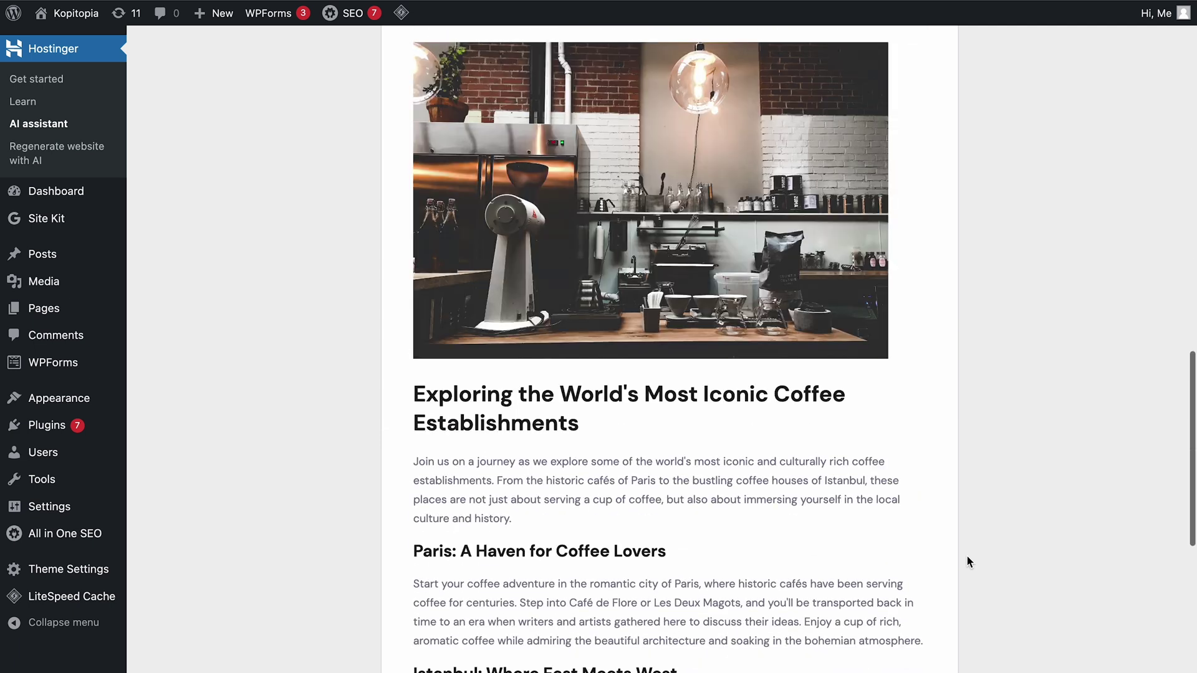
scroll(967, 556, "down", 4)
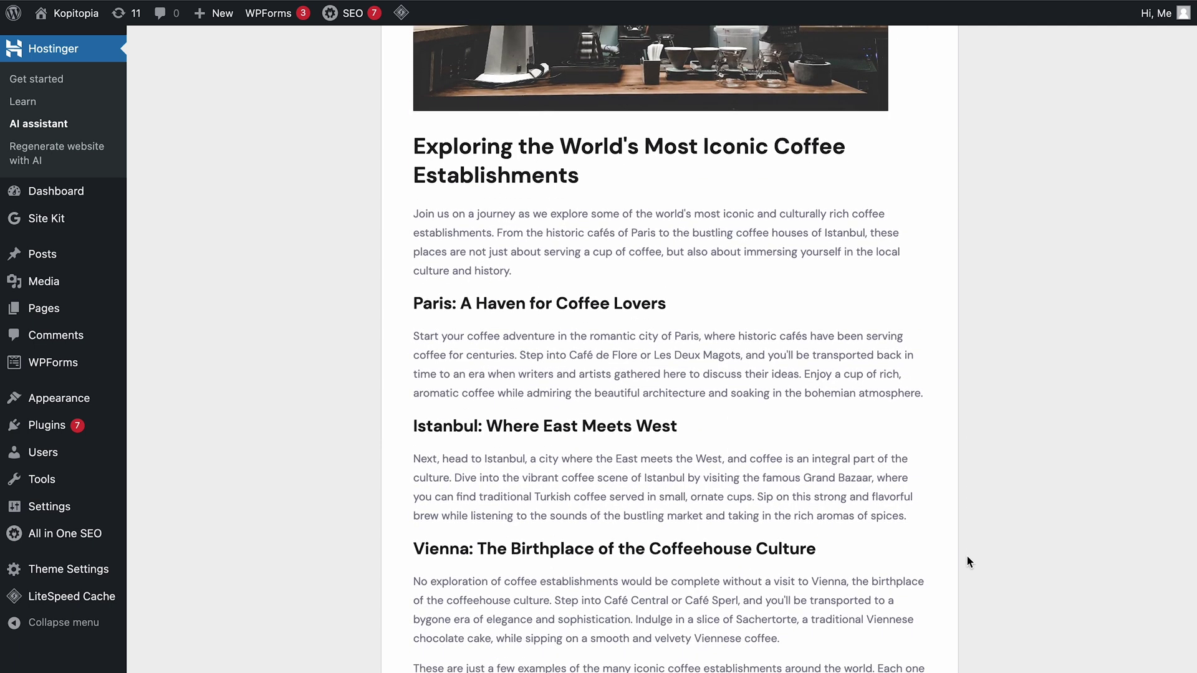
scroll(967, 562, "down", 4)
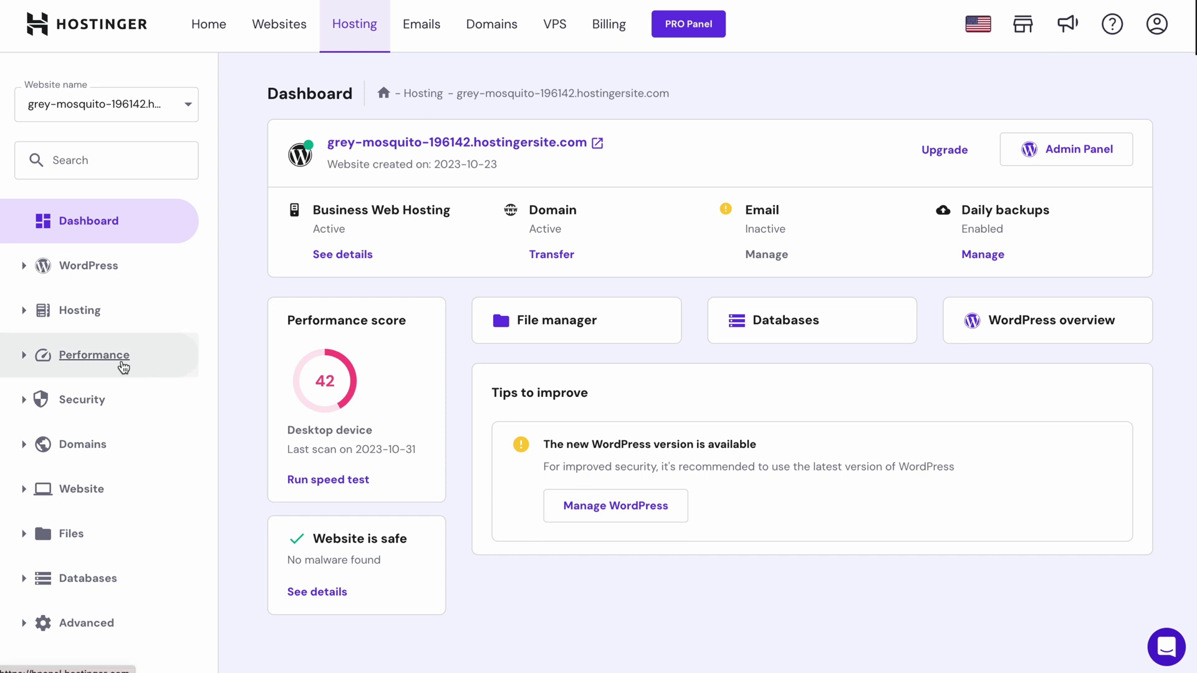
In the Hostinger hosting dashboard, run a page speed test for mobile devices and examine the performance results and diagnostics.
left_click(125, 367)
left_click(112, 397)
left_click(337, 279)
left_click(337, 329)
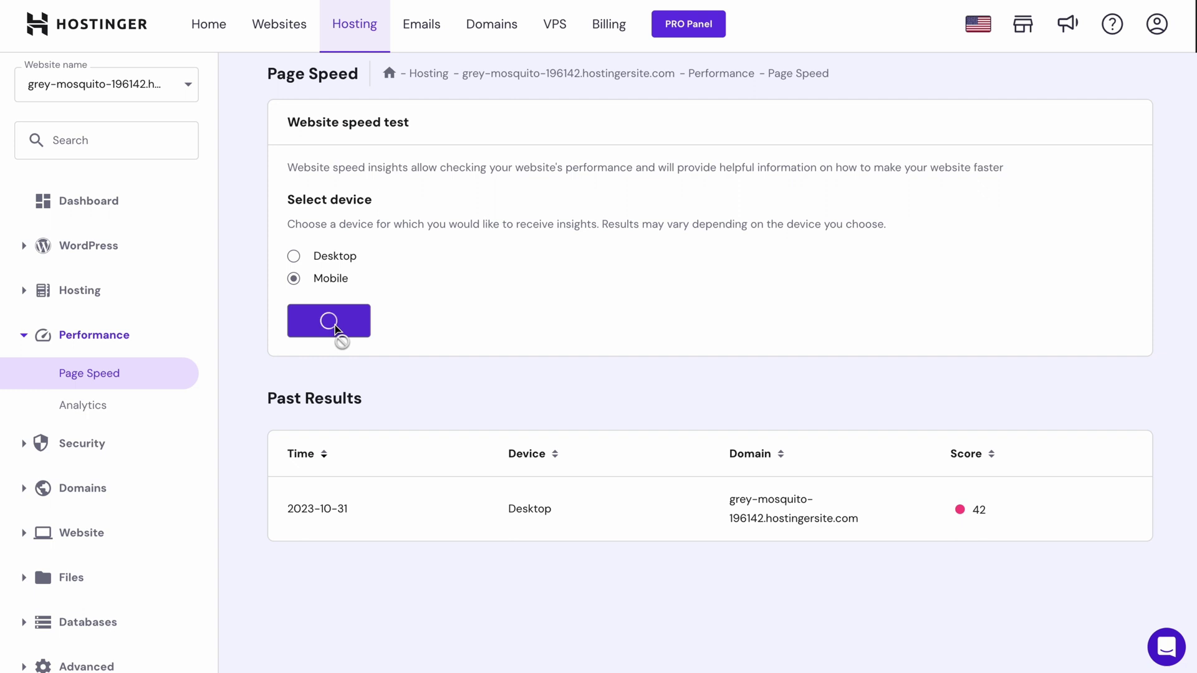
scroll(589, 381, "down", 2)
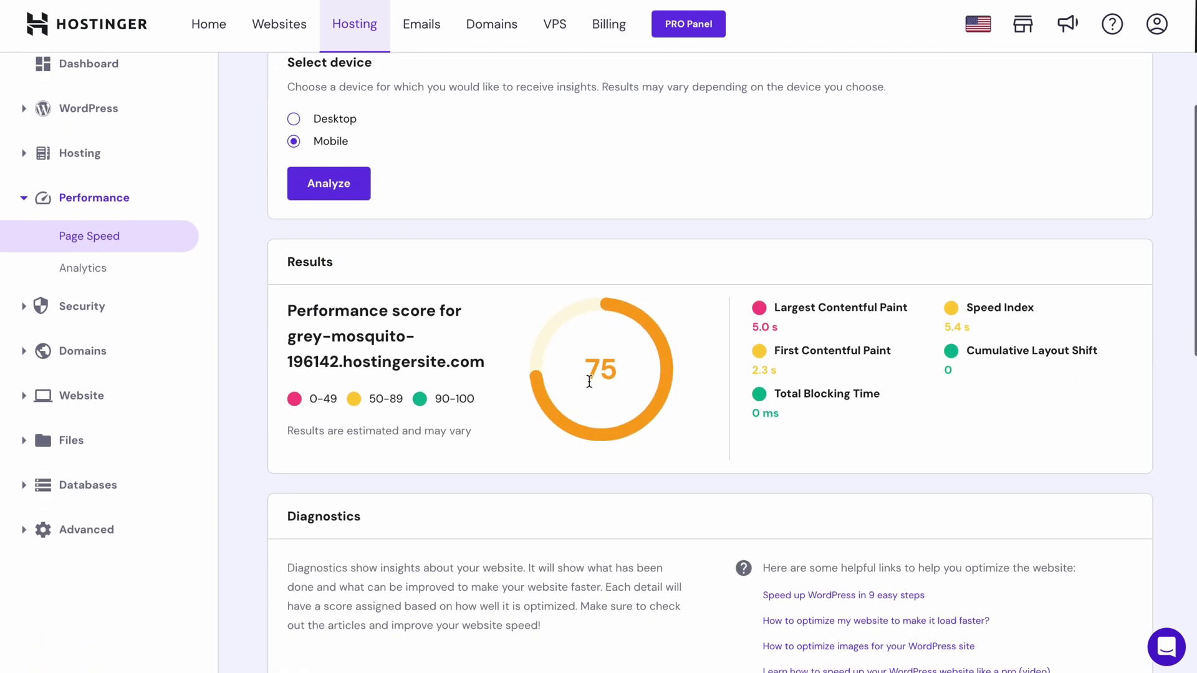
scroll(589, 382, "down", 2)
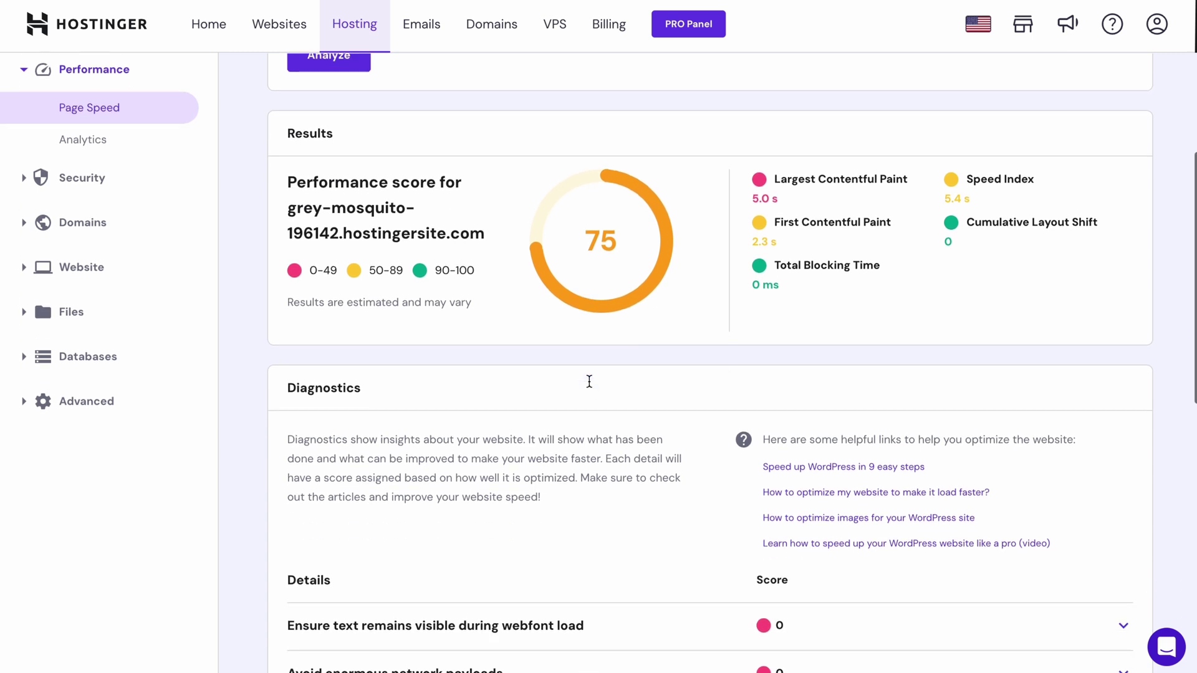
scroll(590, 384, "down", 4)
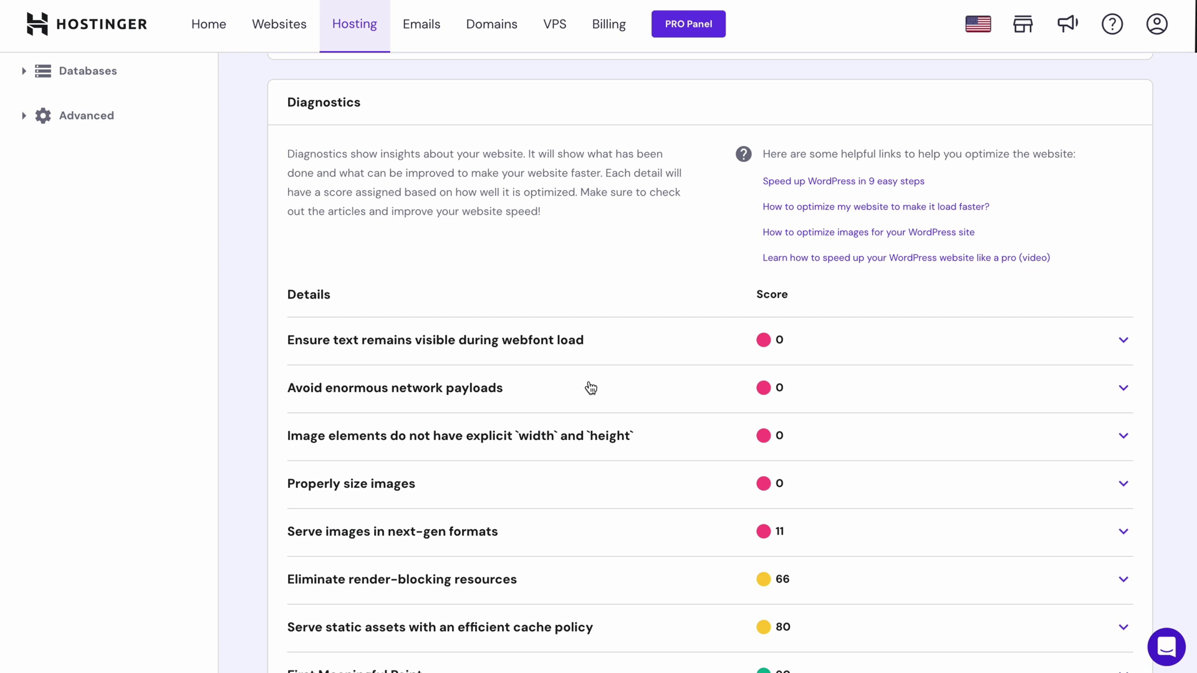
scroll(591, 387, "down", 4)
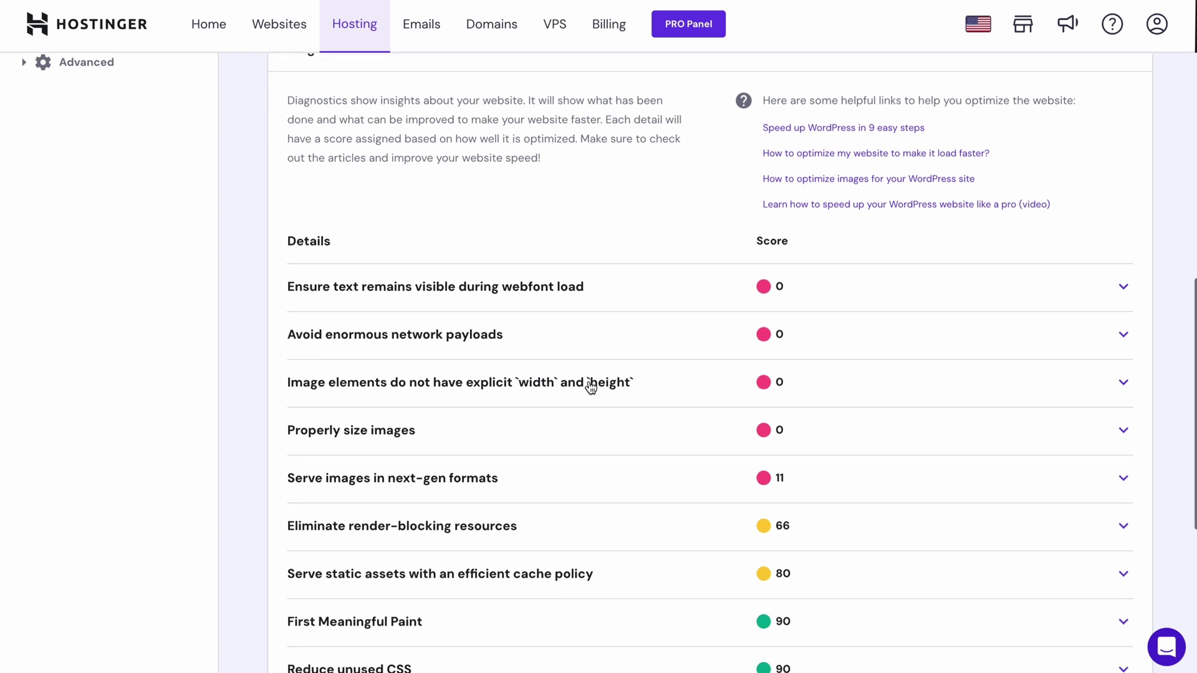